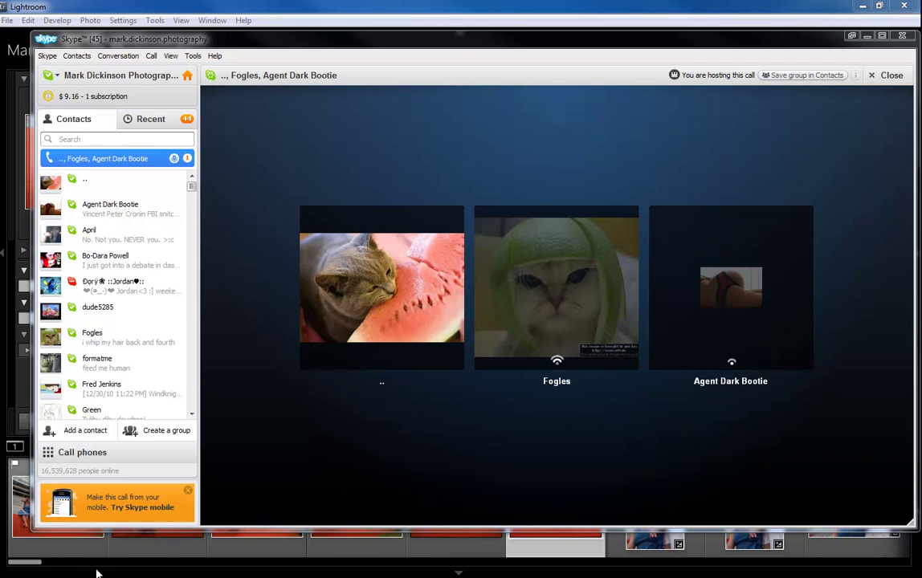
# Step: Close the Skype group call so Lightroom's Develop view of the couple on red steps returns
pyautogui.click(95, 573)
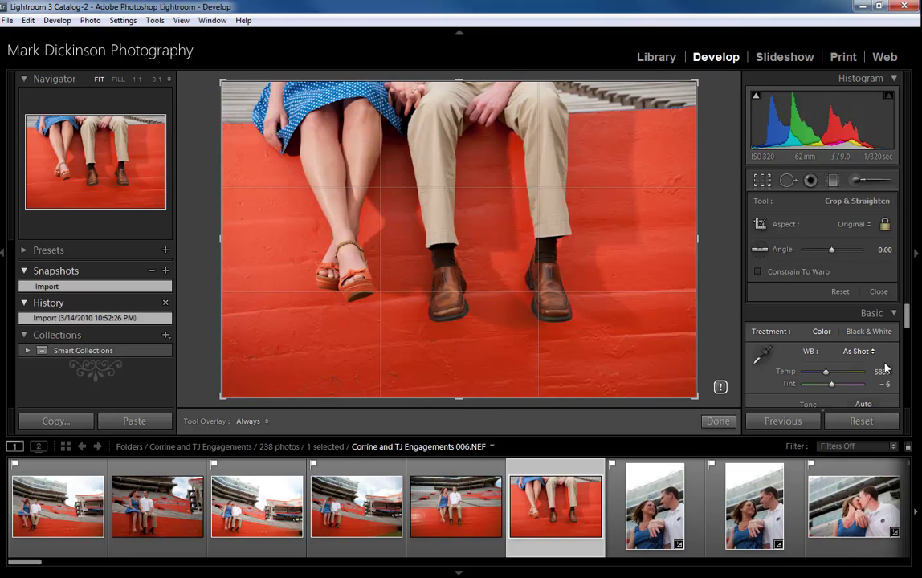
pyautogui.click(242, 20)
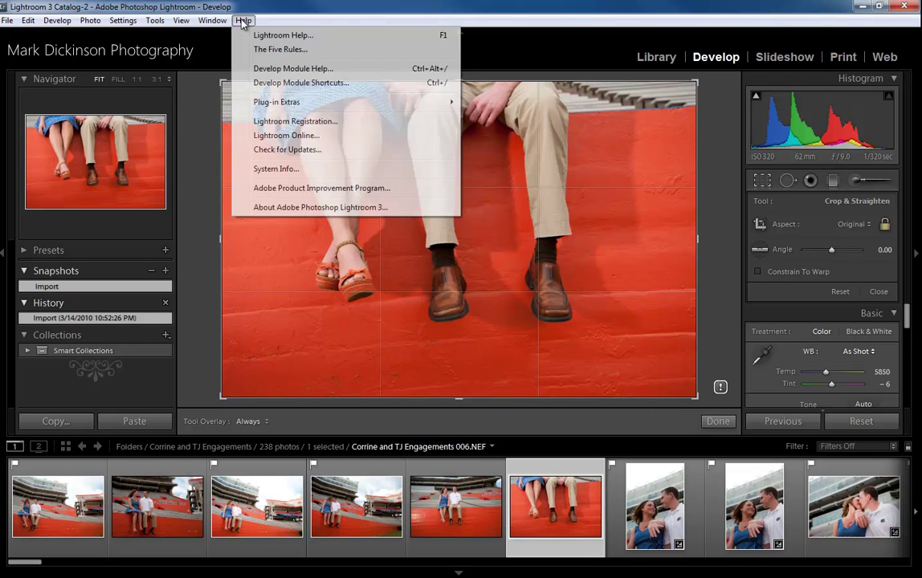
pyautogui.click(366, 207)
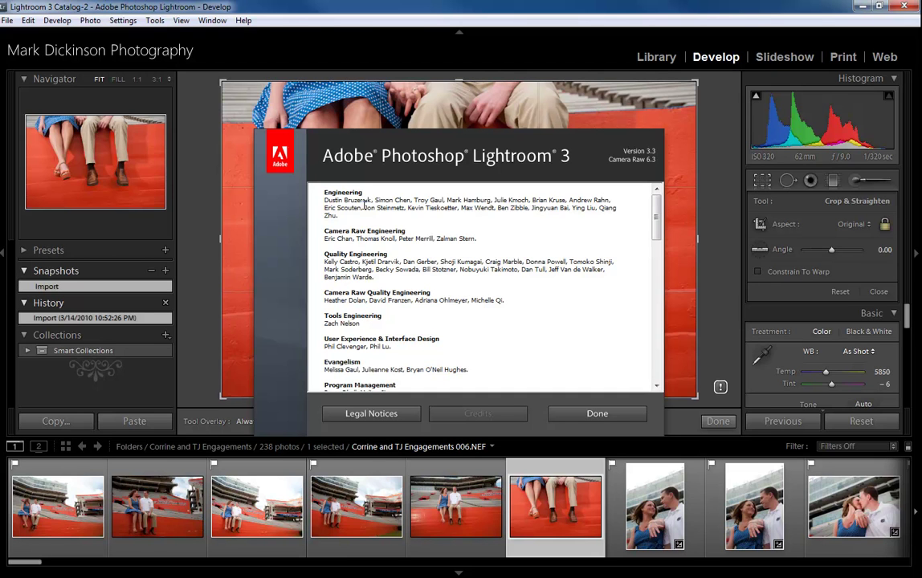
pyautogui.click(585, 416)
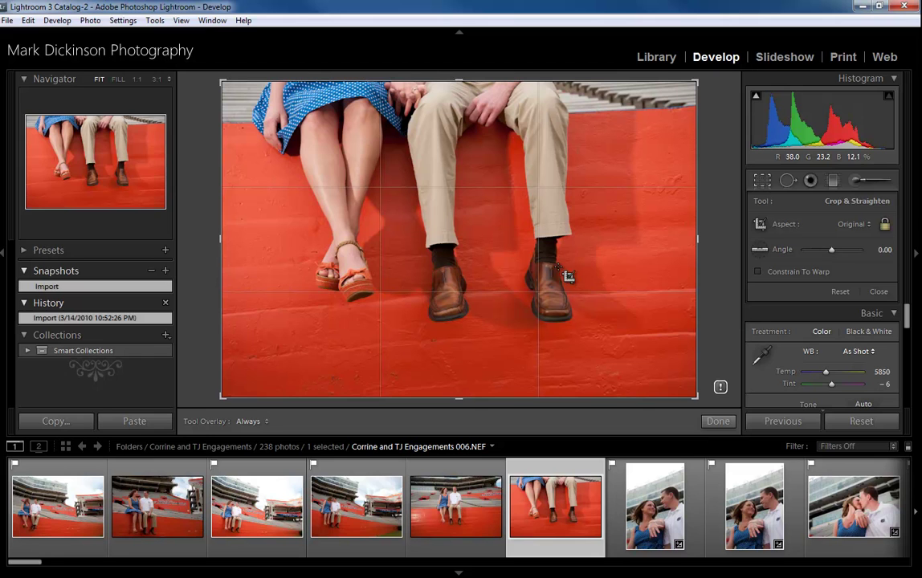
# Step: Re-enter Crop & Straighten and switch to a finer crop guide overlay
pyautogui.click(762, 183)
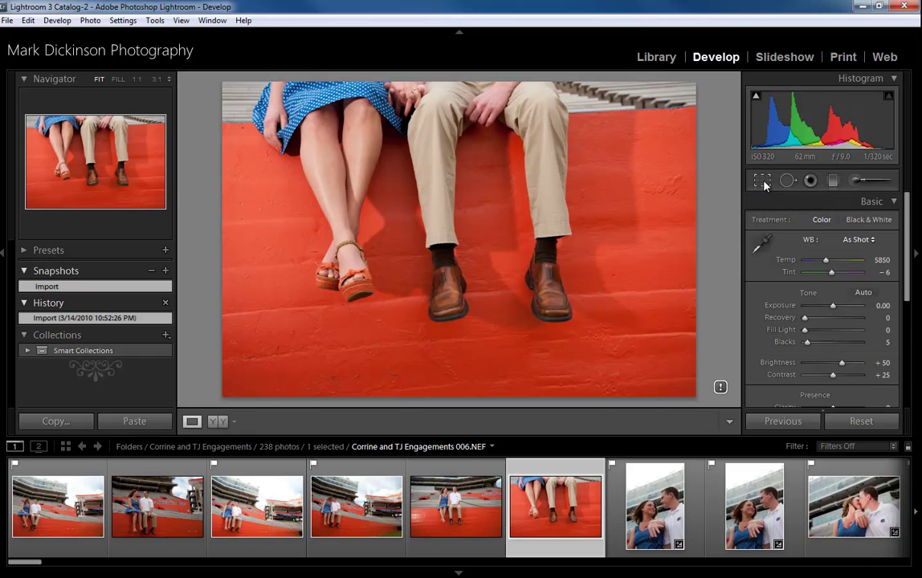
pyautogui.click(763, 183)
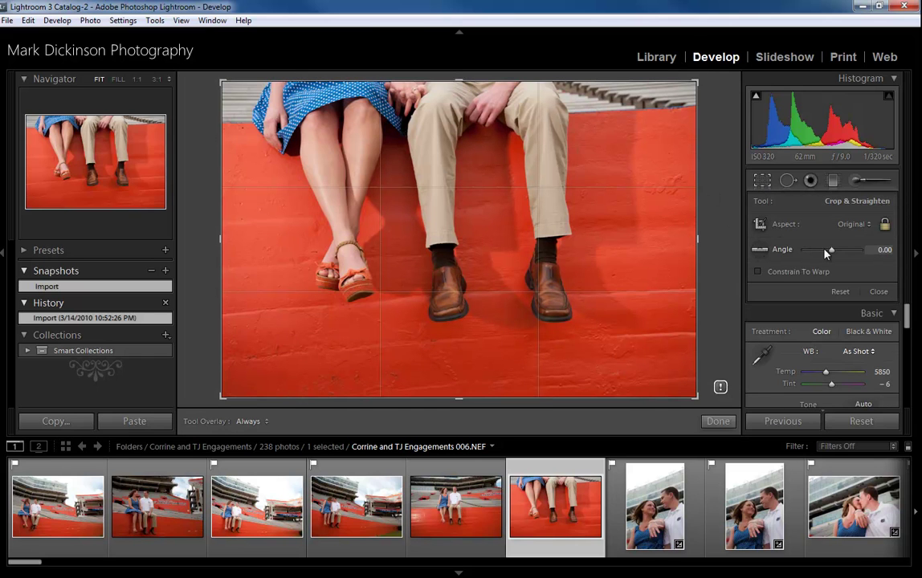
pyautogui.click(870, 254)
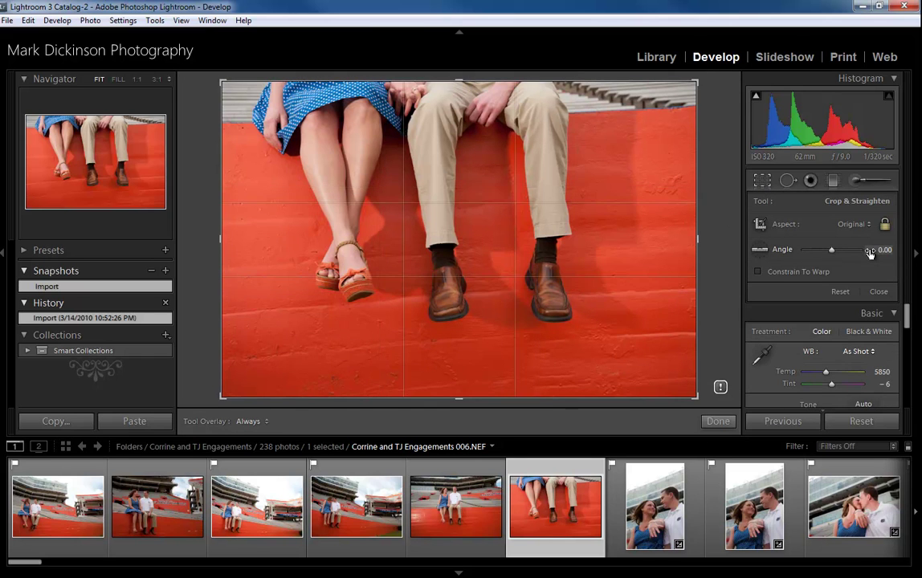
# Step: Cycle the triangle, golden spiral, golden ratio, diagonal and rule-of-thirds crop guides with O
pyautogui.press('o')
pyautogui.press('o')
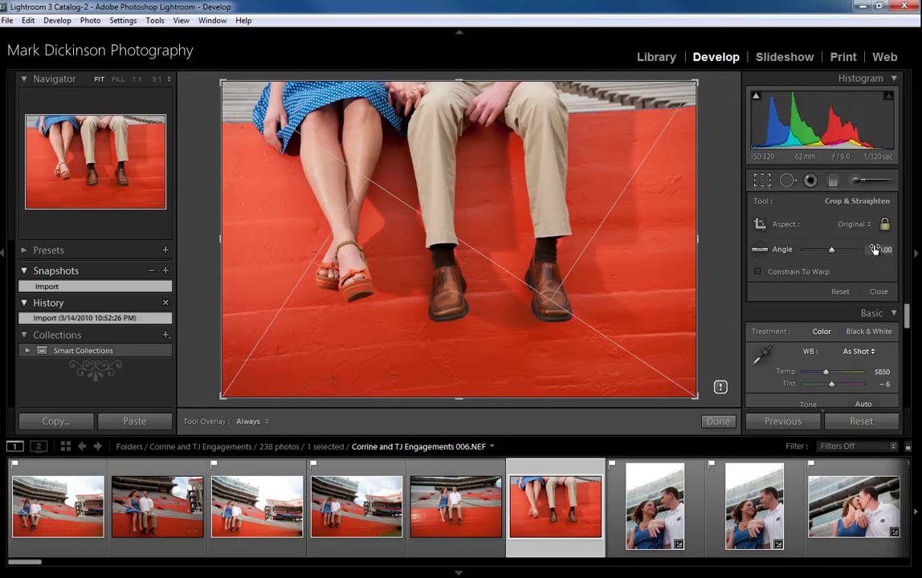
pyautogui.press('o')
pyautogui.press('o')
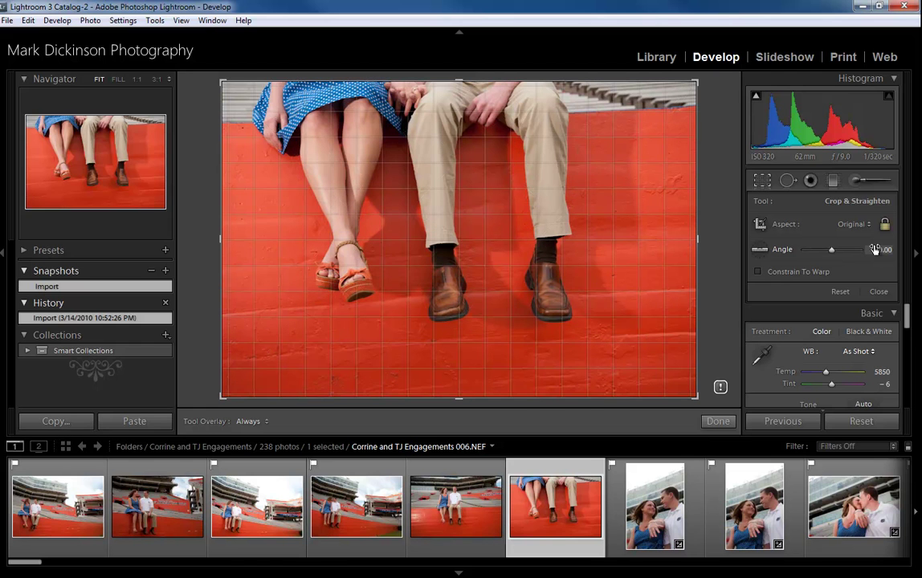
pyautogui.press('o')
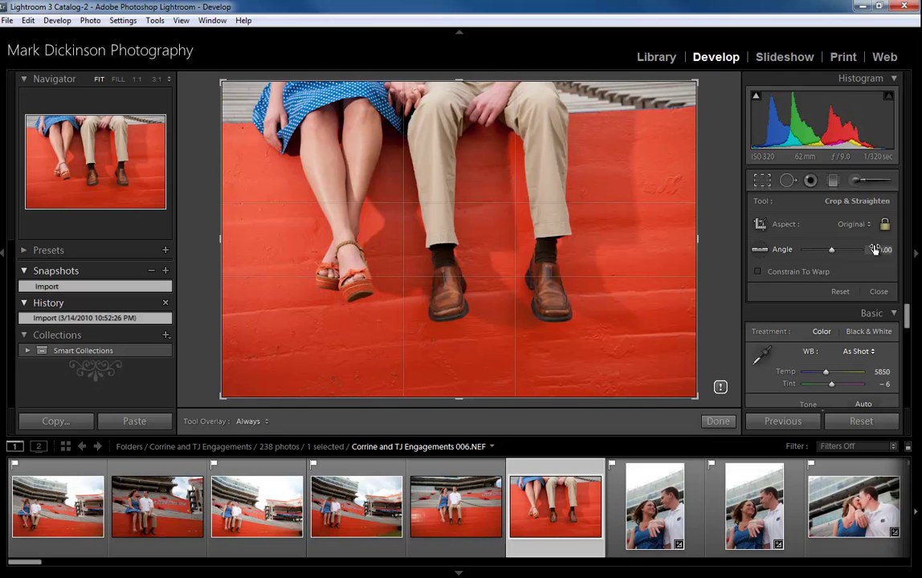
pyautogui.press('o')
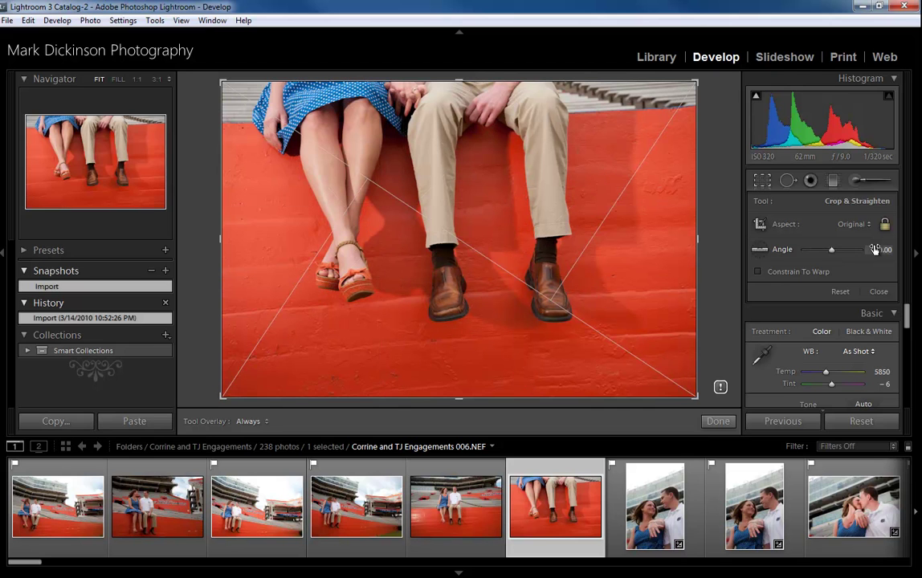
pyautogui.press('o')
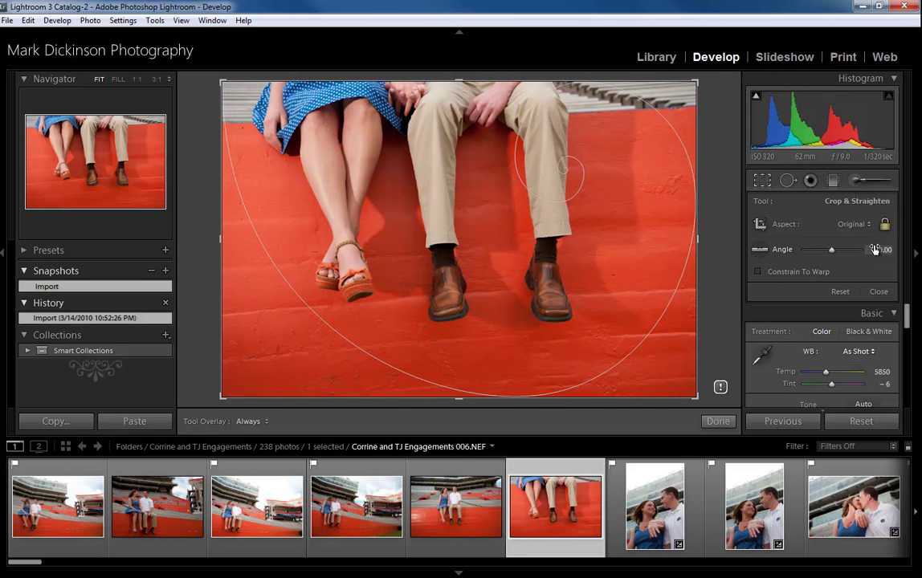
pyautogui.press('o')
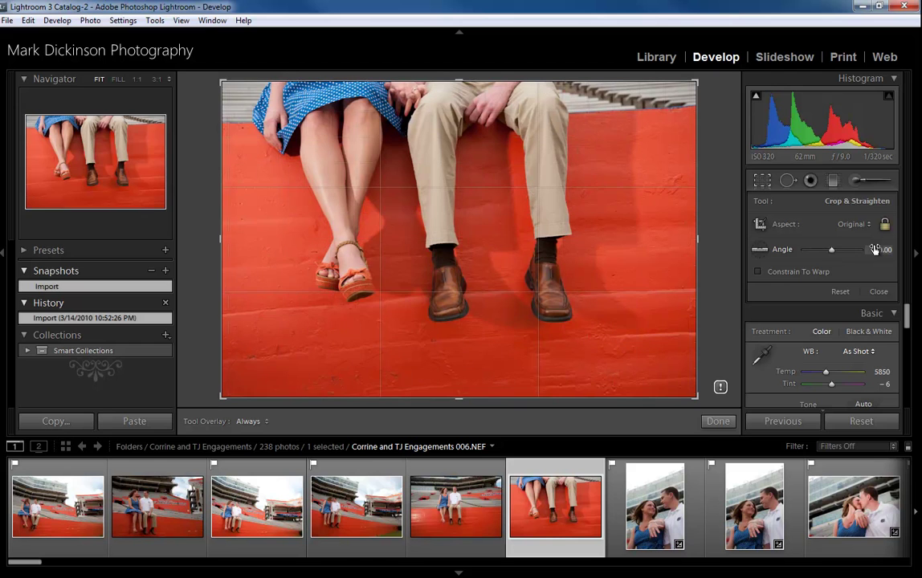
pyautogui.press('o')
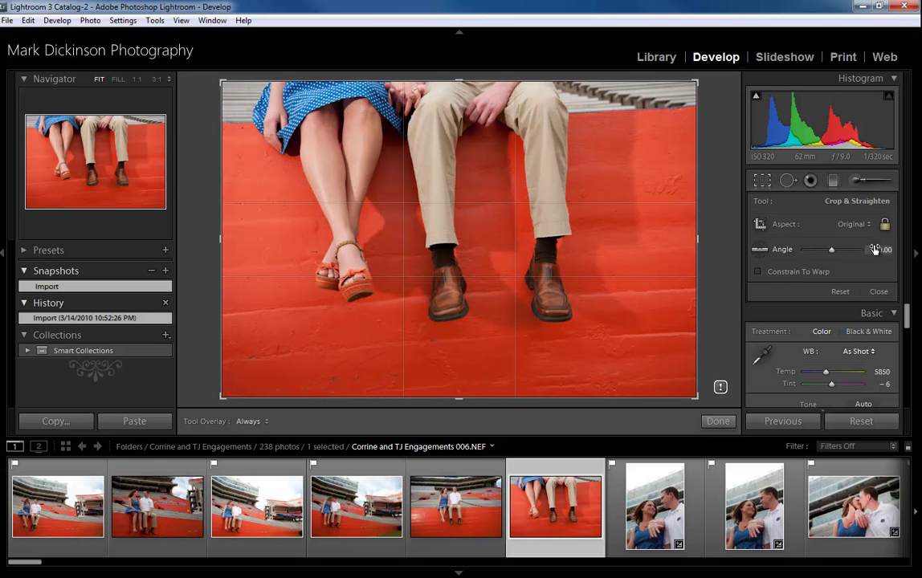
pyautogui.press('o')
pyautogui.press('o')
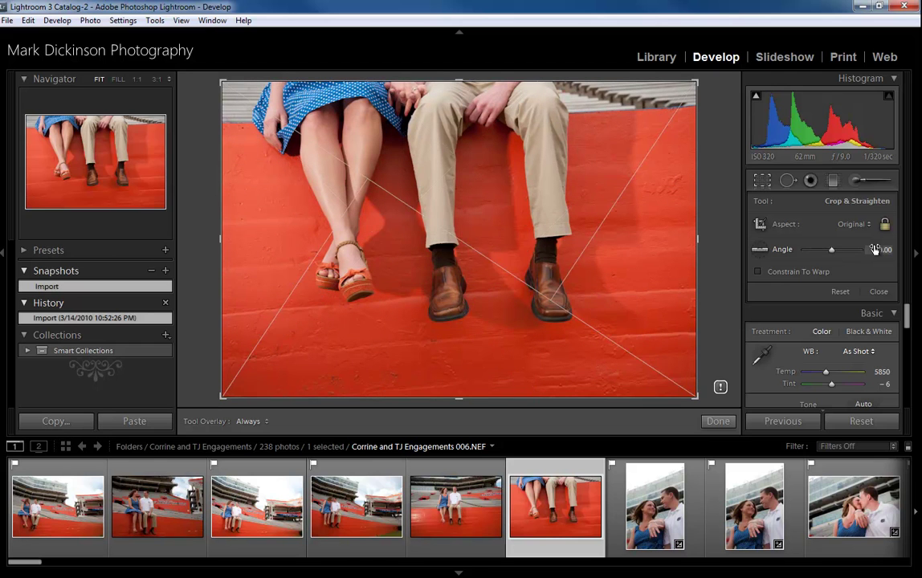
pyautogui.press('o')
pyautogui.press('o')
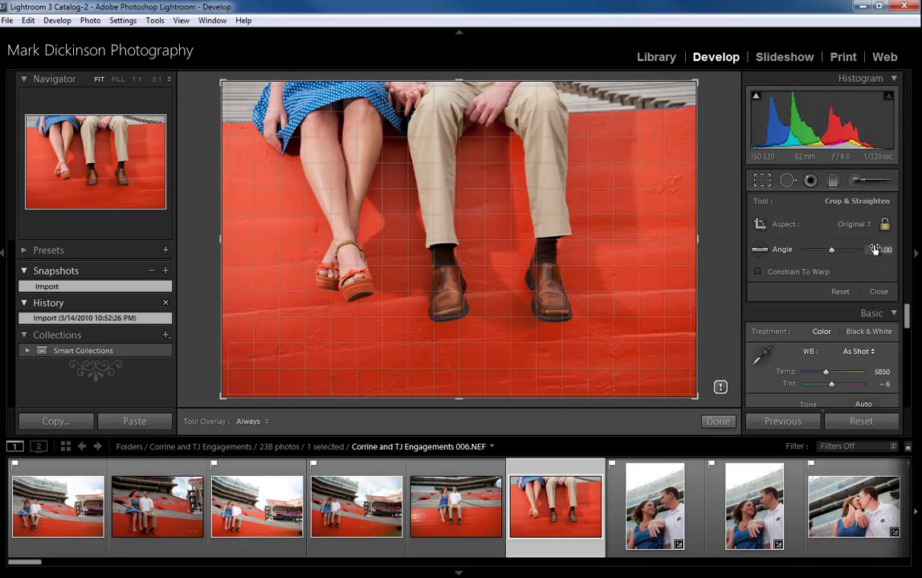
pyautogui.press('o')
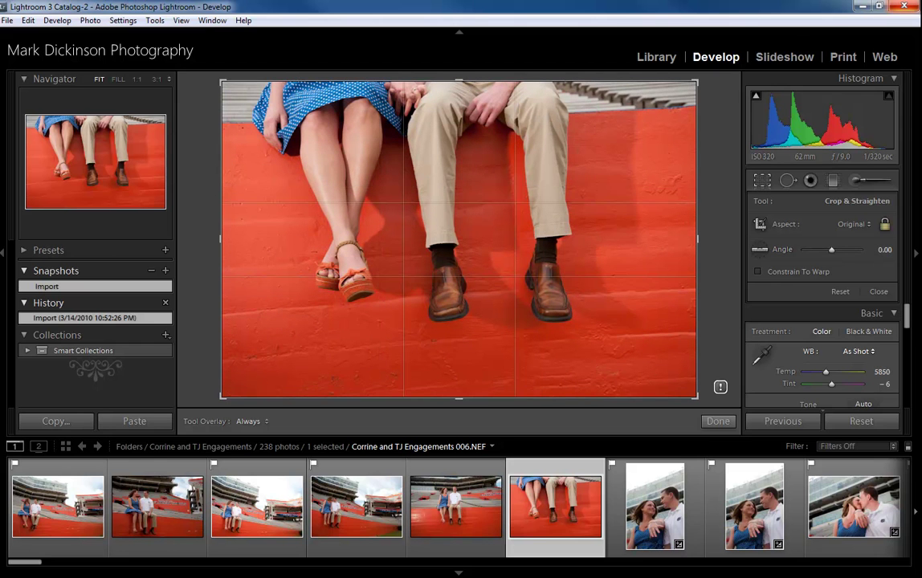
pyautogui.press('o')
pyautogui.press('o')
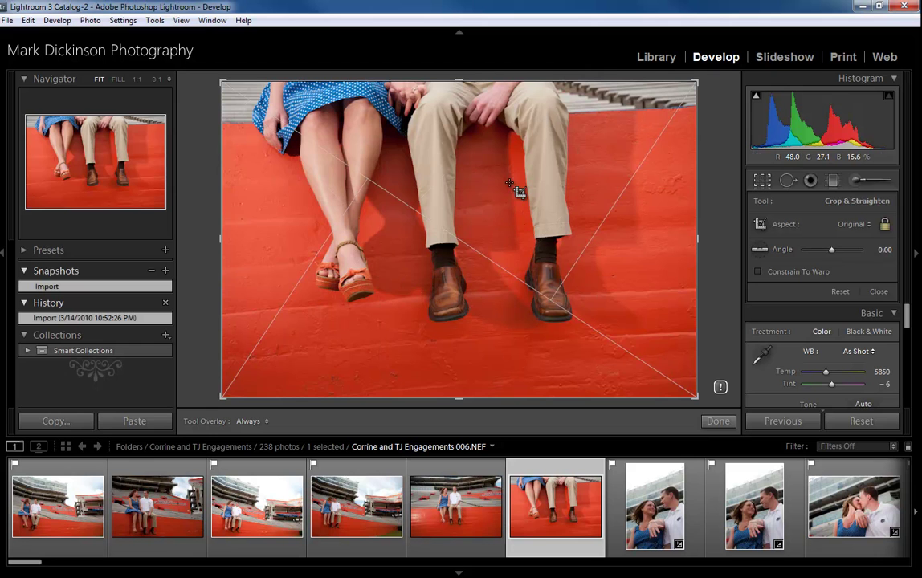
pyautogui.press('o')
pyautogui.press('o')
pyautogui.press('o')
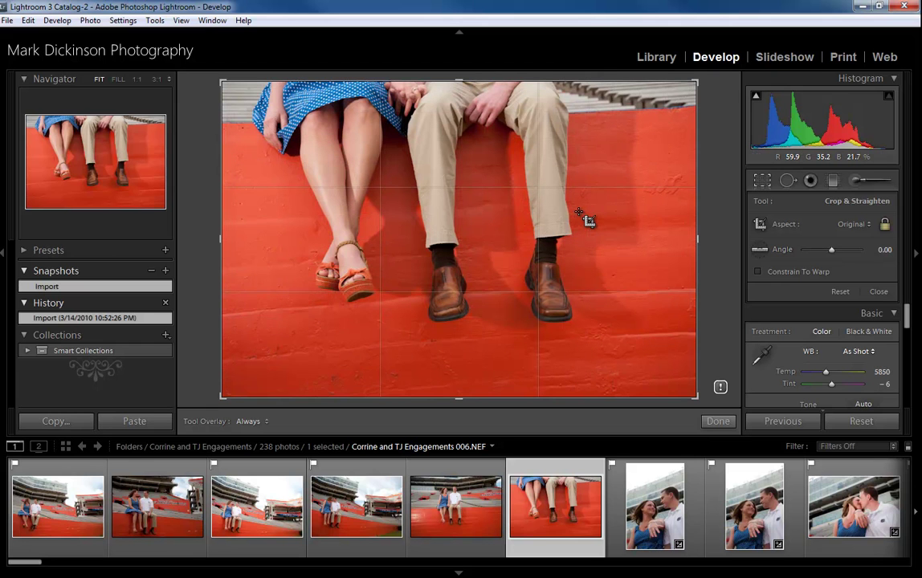
# Step: Rotate the couple photo 1.89° to level the steps, then pull the lower-right crop corner inward
pyautogui.press('r')
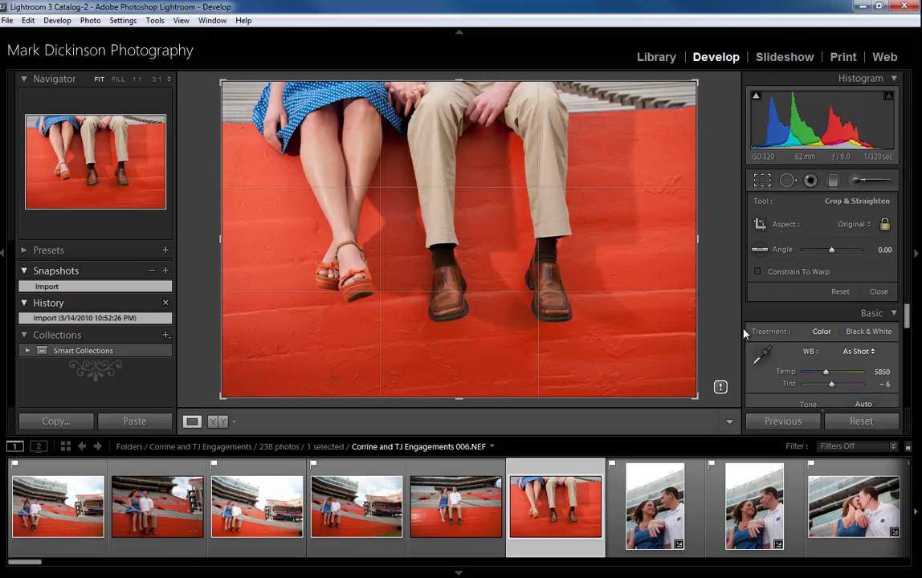
pyautogui.click(763, 181)
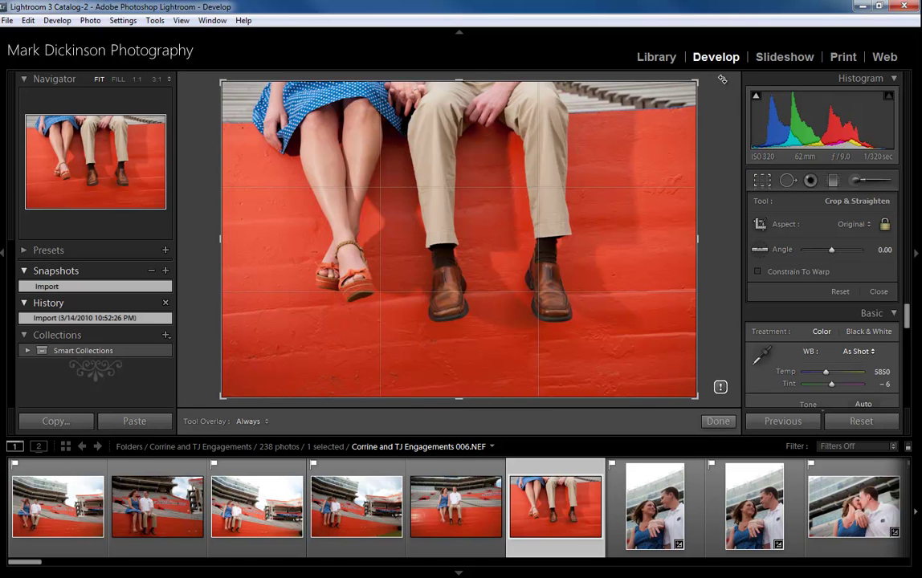
pyautogui.moveTo(722, 80)
pyautogui.mouseDown()
pyautogui.moveTo(738, 94)
pyautogui.moveTo(738, 82)
pyautogui.mouseUp()
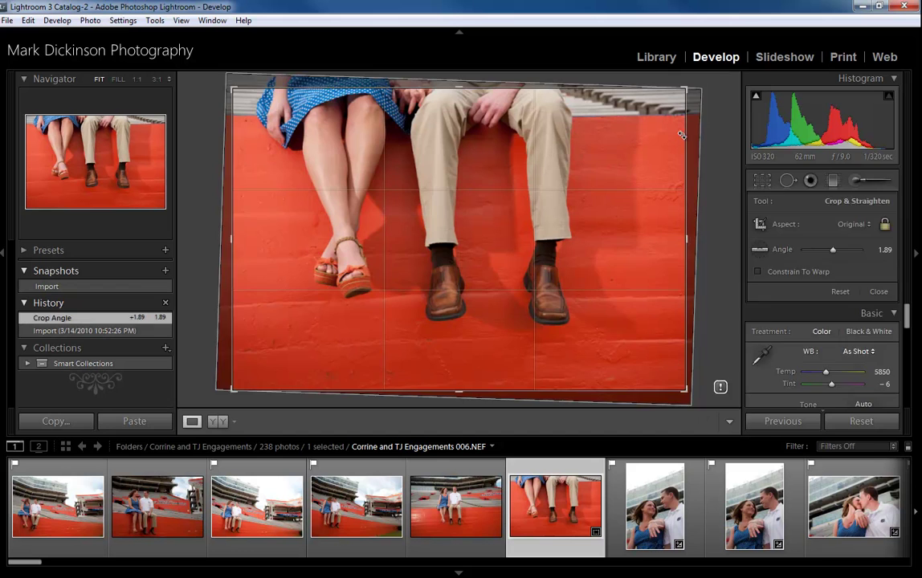
pyautogui.press('Return')
pyautogui.press('r')
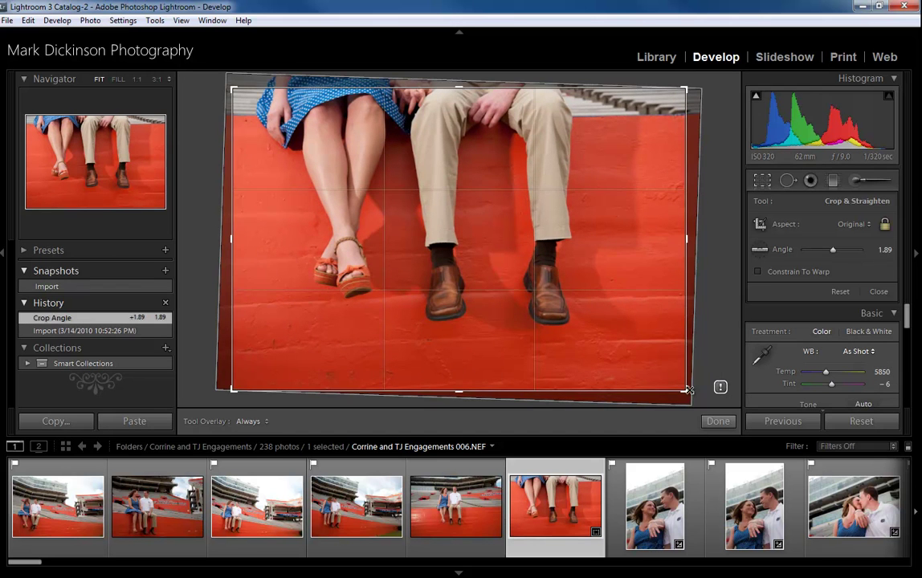
pyautogui.moveTo(682, 390); pyautogui.dragTo(676, 376)
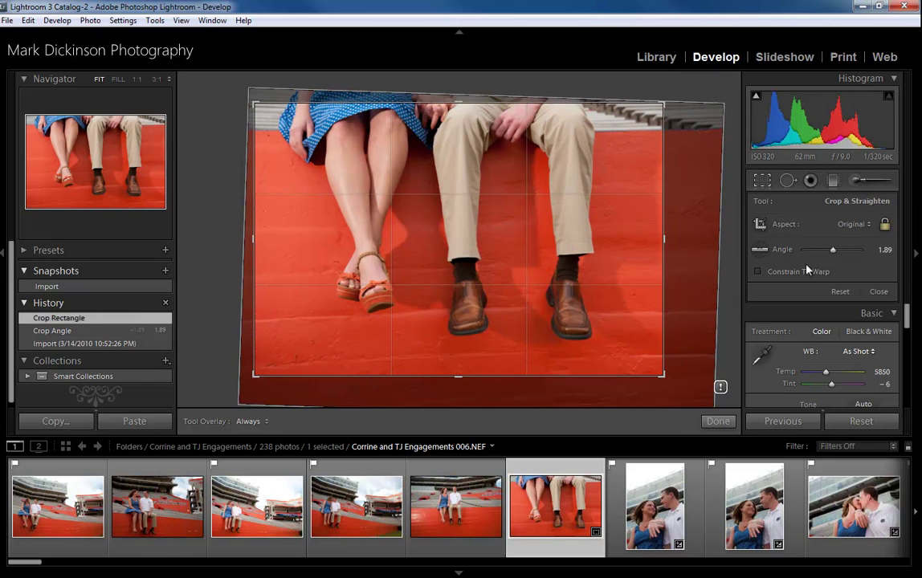
# Step: Lock the crop to the Original aspect ratio and tighten it from the lower-right around the legs
pyautogui.click(865, 231)
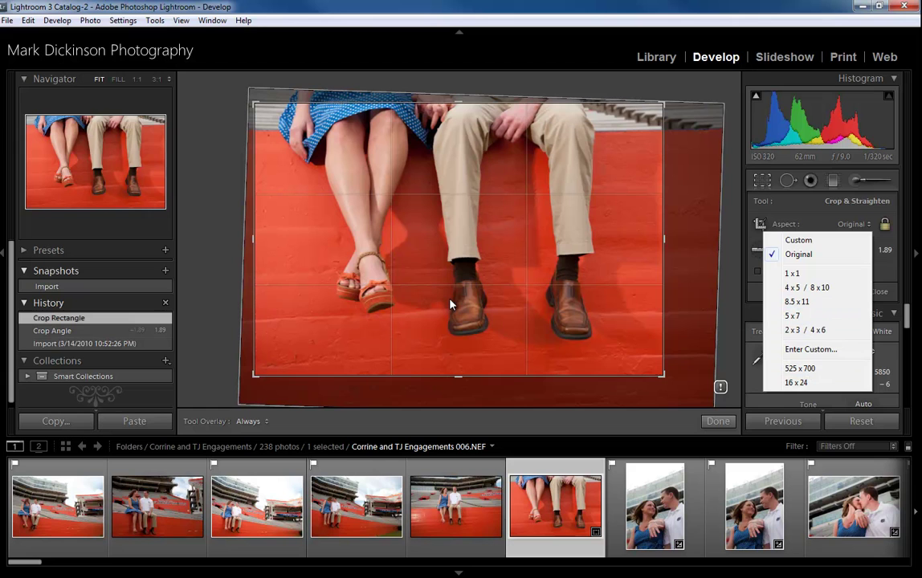
pyautogui.click(727, 316)
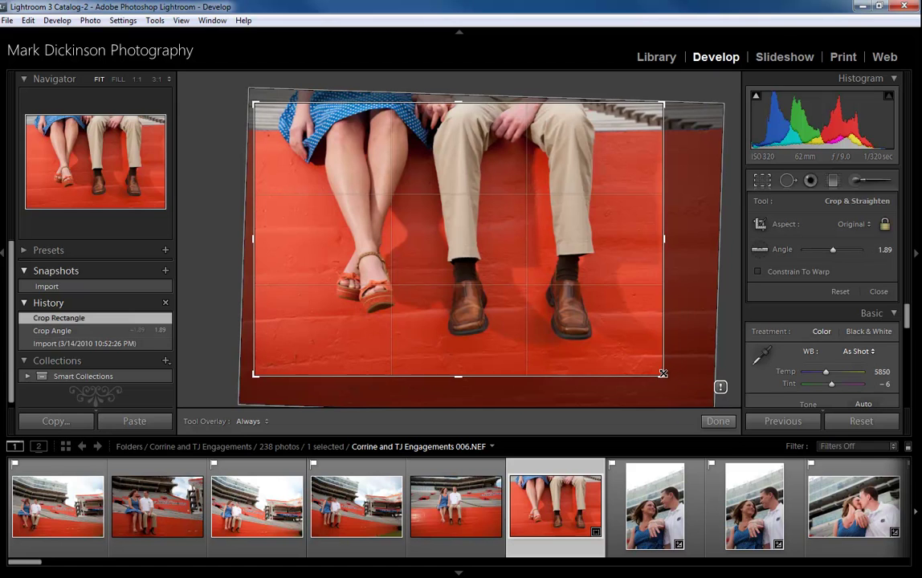
pyautogui.moveTo(663, 374); pyautogui.dragTo(658, 374)
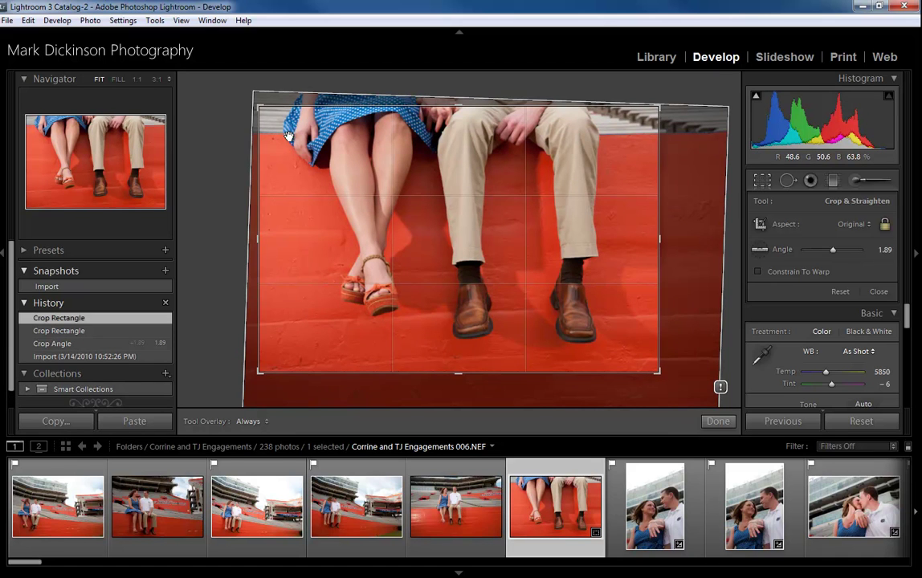
pyautogui.moveTo(275, 133); pyautogui.dragTo(306, 144)
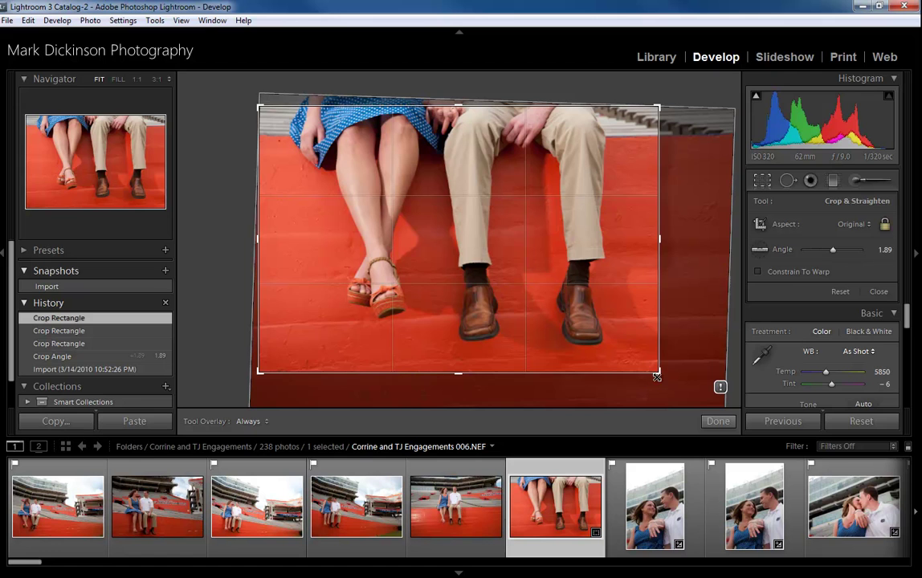
pyautogui.moveTo(658, 377); pyautogui.dragTo(654, 375)
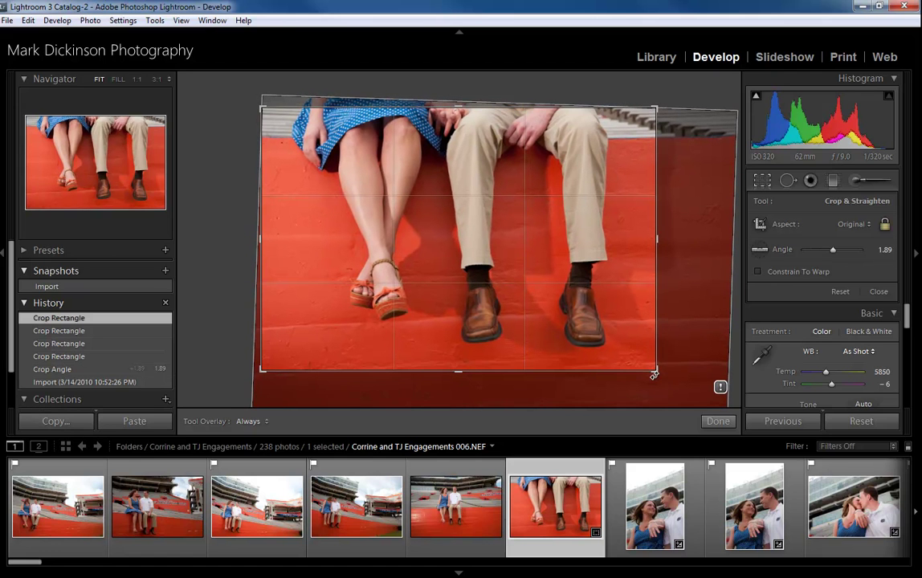
pyautogui.moveTo(655, 375); pyautogui.dragTo(650, 371)
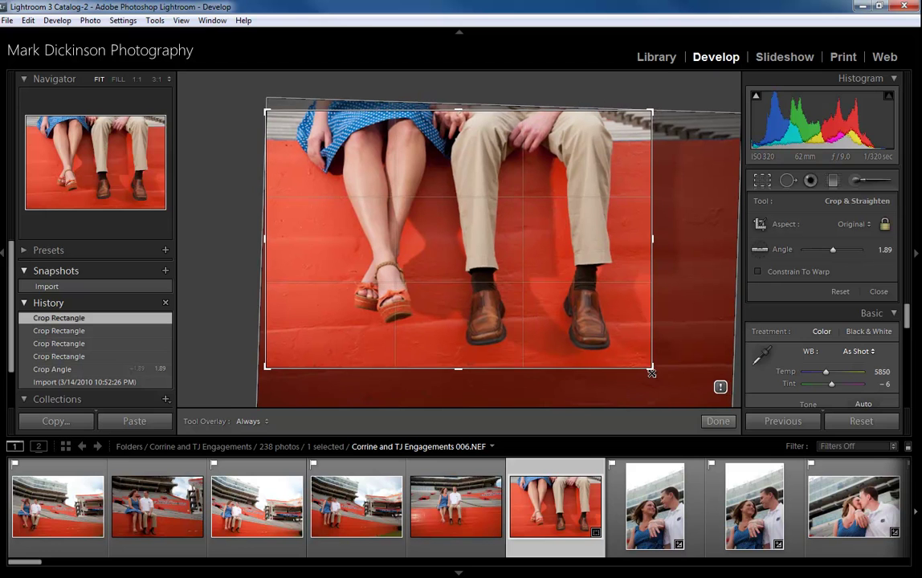
# Step: Apply the crop, raise Contrast to +50, then reset the crop to the full 0° frame
pyautogui.press(']')
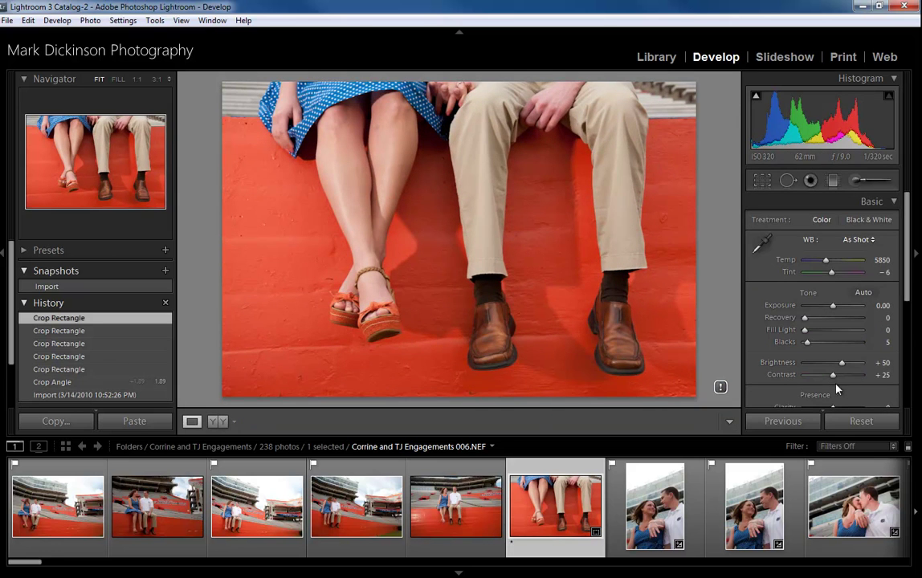
pyautogui.moveTo(833, 375)
pyautogui.mouseDown()
pyautogui.moveTo(857, 374)
pyautogui.moveTo(843, 375)
pyautogui.mouseUp()
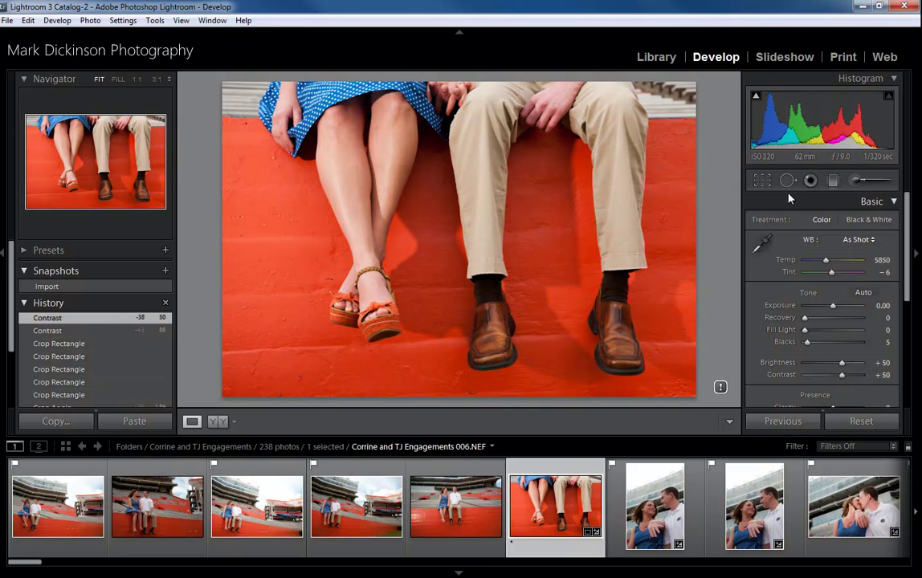
pyautogui.click(762, 181)
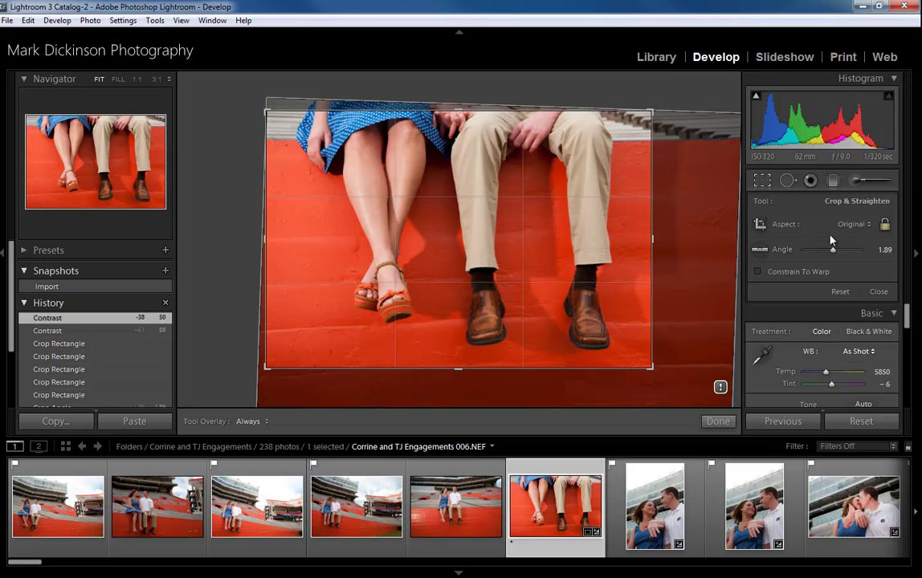
pyautogui.click(840, 292)
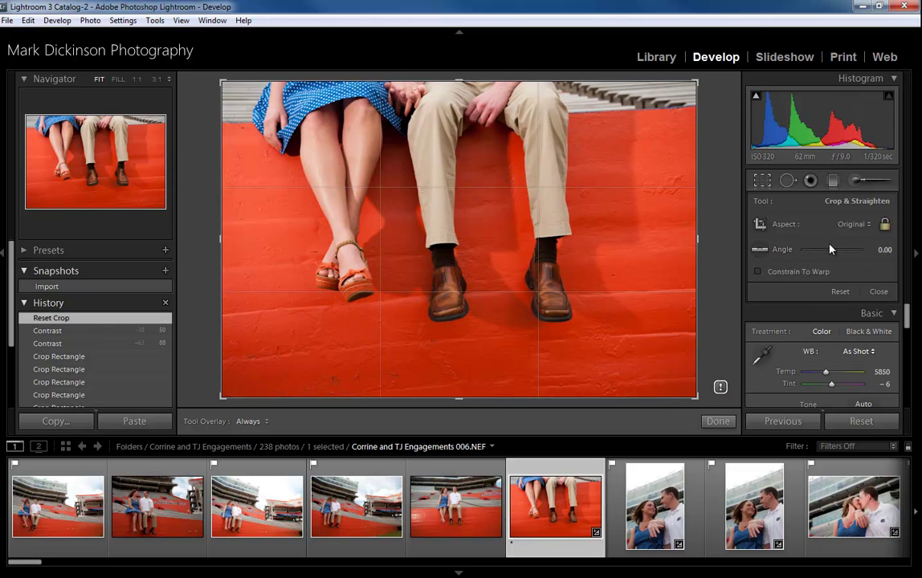
# Step: Straighten to 1.70° along the bleacher edge and commit a tighter crop around the legs
pyautogui.moveTo(832, 250)
pyautogui.moveTo(833, 252)
pyautogui.mouseDown()
pyautogui.moveTo(813, 255)
pyautogui.moveTo(834, 252)
pyautogui.mouseUp()
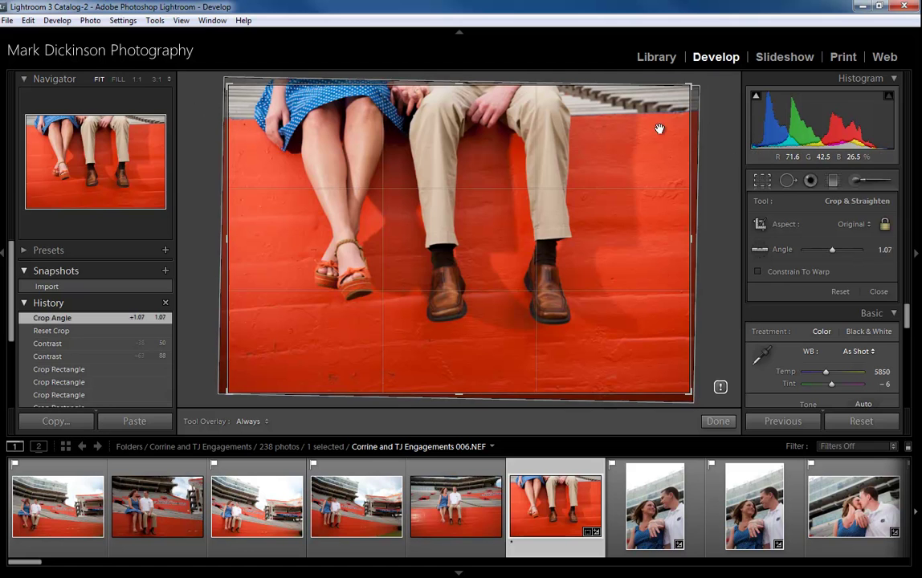
pyautogui.click(760, 249)
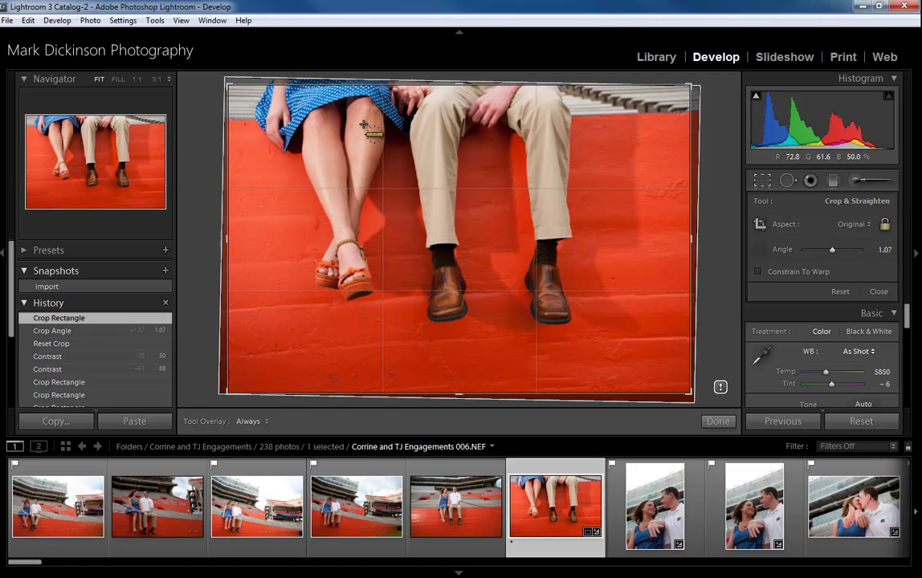
pyautogui.moveTo(231, 119); pyautogui.dragTo(632, 126)
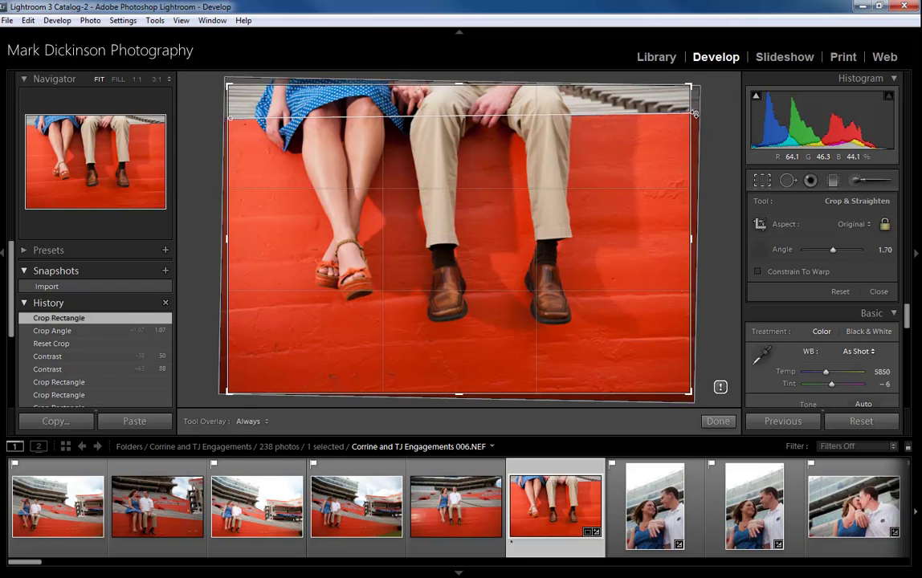
pyautogui.moveTo(428, 208)
pyautogui.mouseDown()
pyautogui.moveTo(629, 303)
pyautogui.moveTo(676, 387)
pyautogui.moveTo(659, 374)
pyautogui.mouseUp()
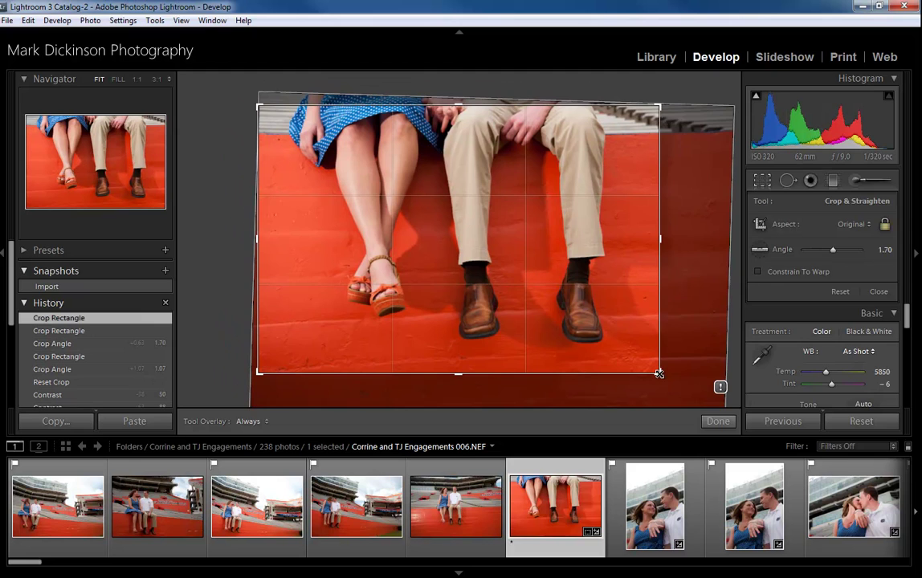
pyautogui.press('Return')
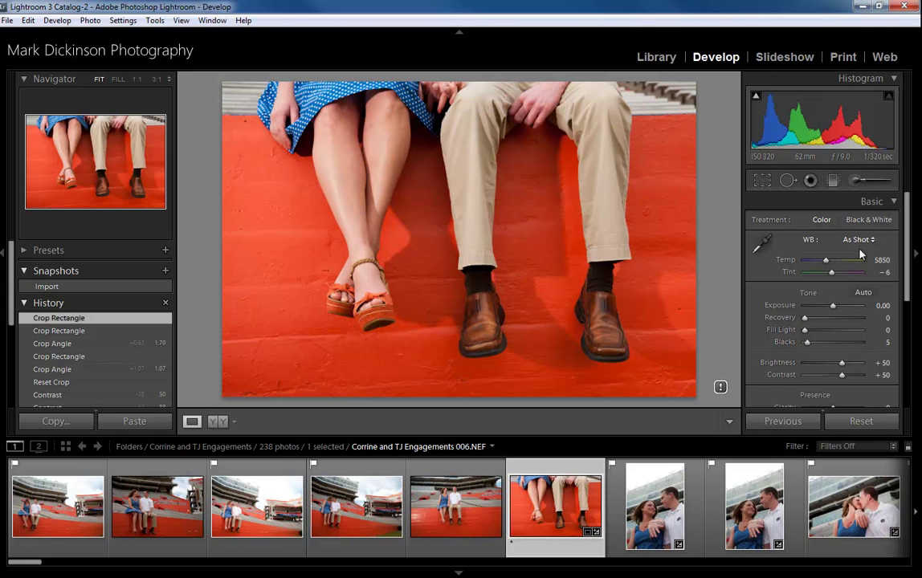
# Step: Open the ring portrait, try a steep straighten-line rotation, then undo it
pyautogui.scroll(-3, 670, 555)
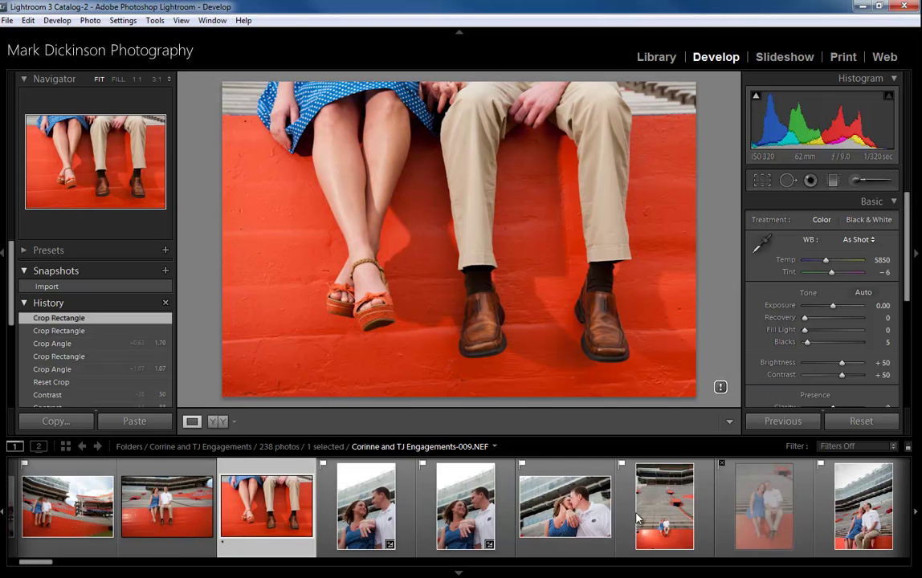
pyautogui.click(368, 526)
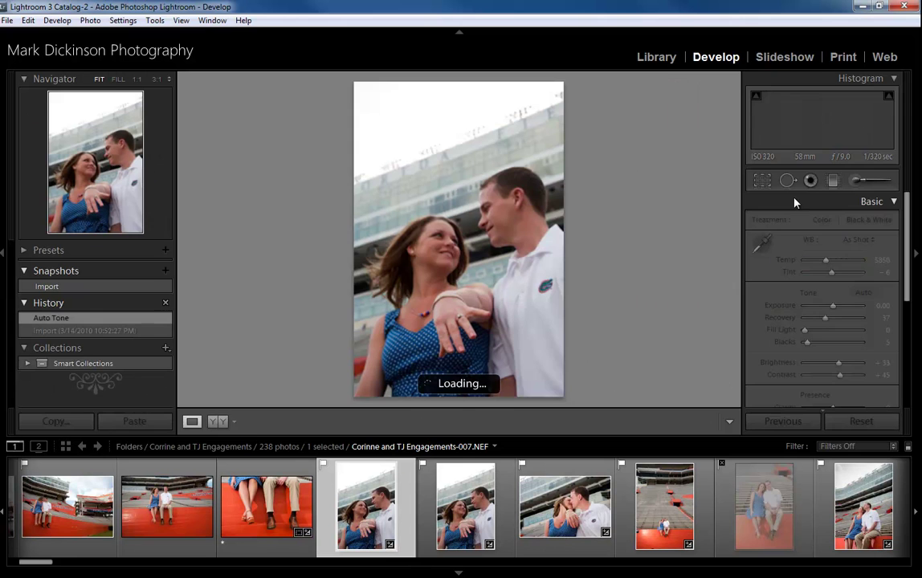
pyautogui.click(762, 181)
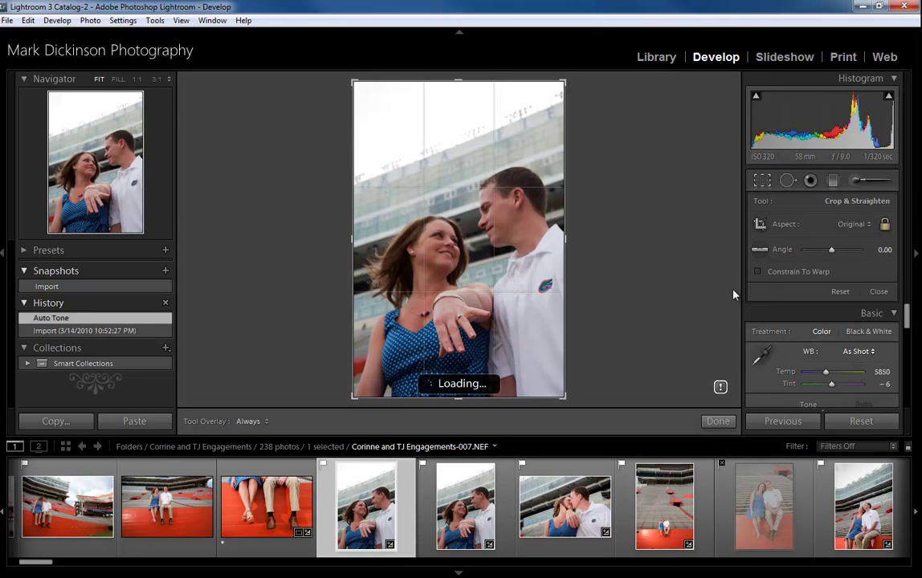
pyautogui.click(759, 249)
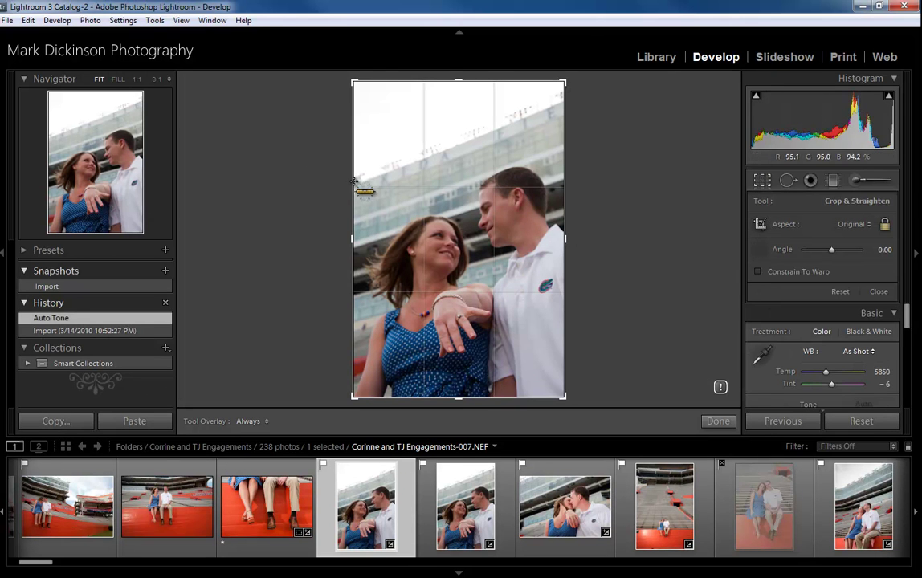
pyautogui.moveTo(573, 97); pyautogui.dragTo(361, 181)
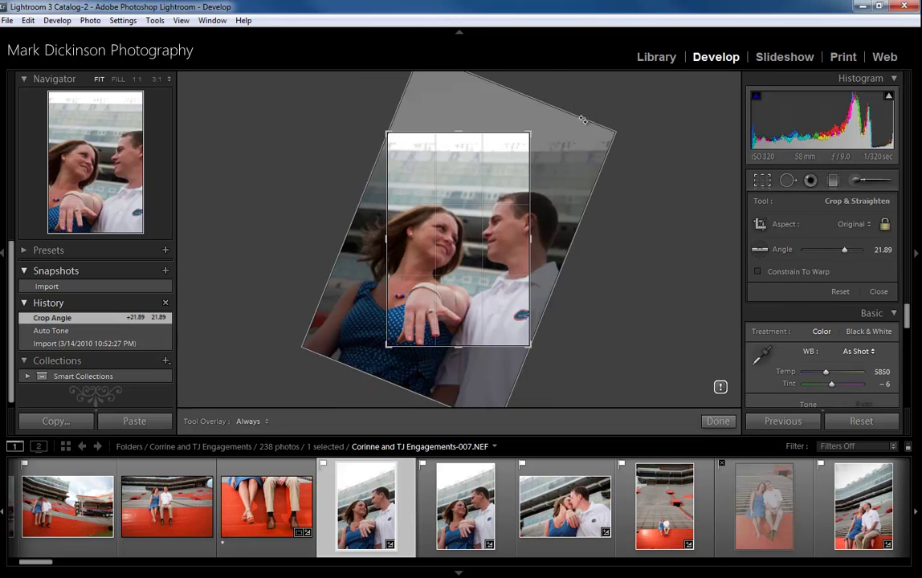
pyautogui.press('Return')
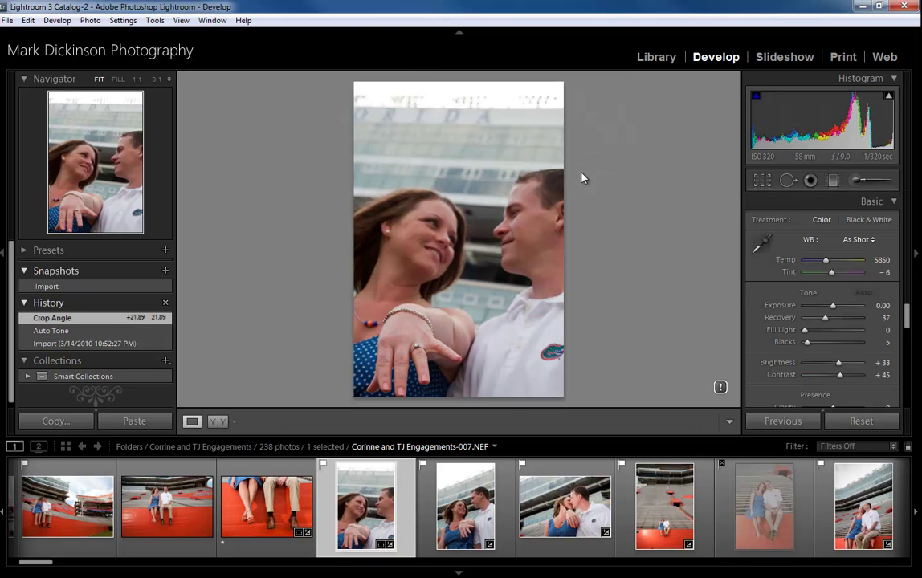
pyautogui.hotkey('ctrl', 'z')
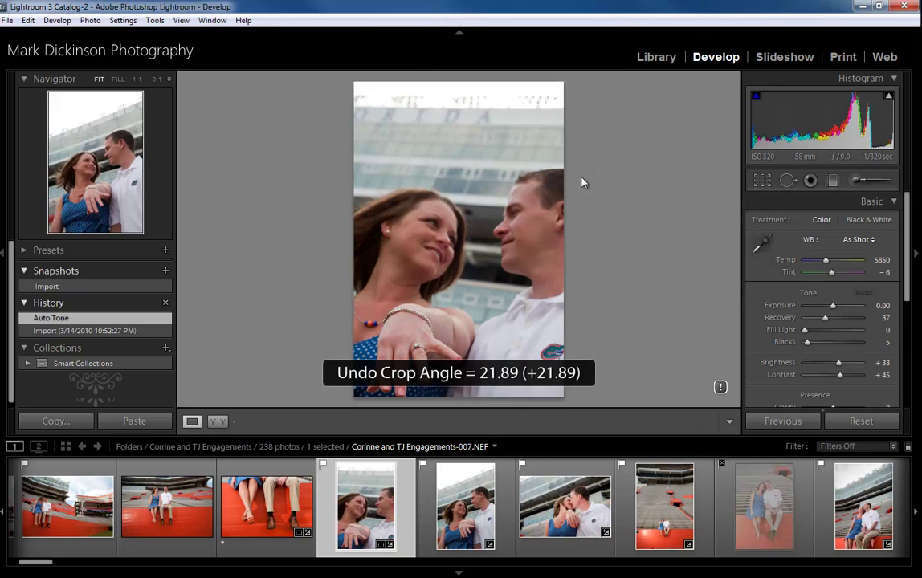
# Step: Trim the top of the ring portrait's crop, reposition the photo, and commit the crop
pyautogui.click(762, 181)
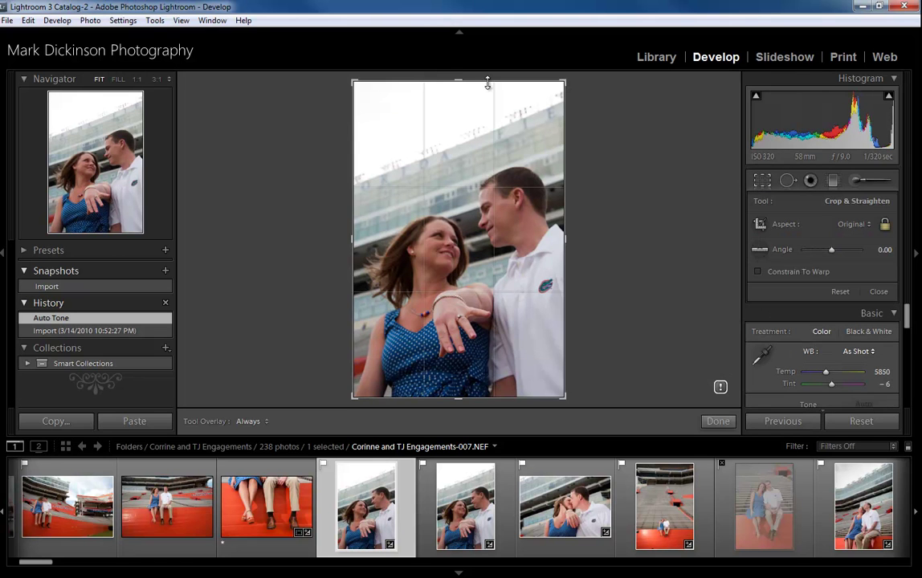
pyautogui.moveTo(459, 75); pyautogui.dragTo(461, 89)
pyautogui.moveTo(476, 186); pyautogui.dragTo(478, 181)
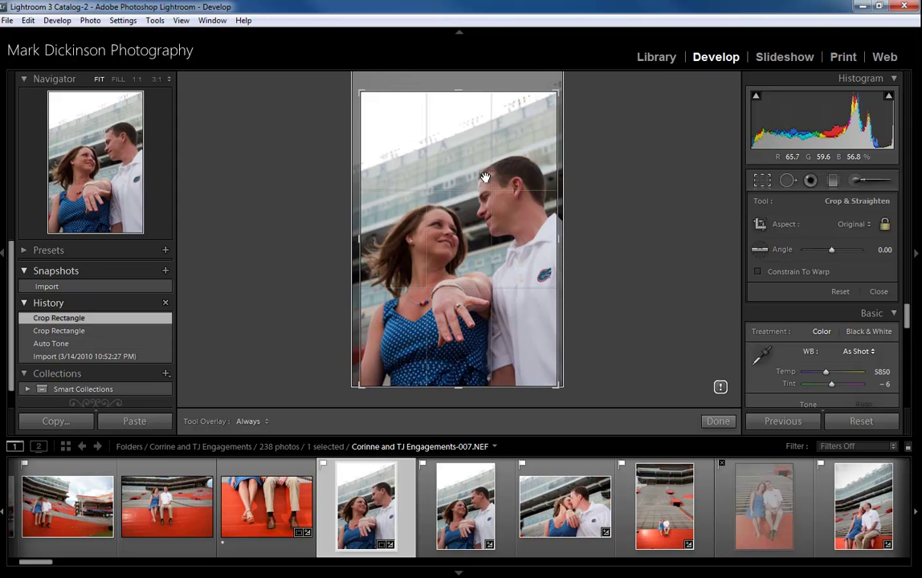
pyautogui.press('Return')
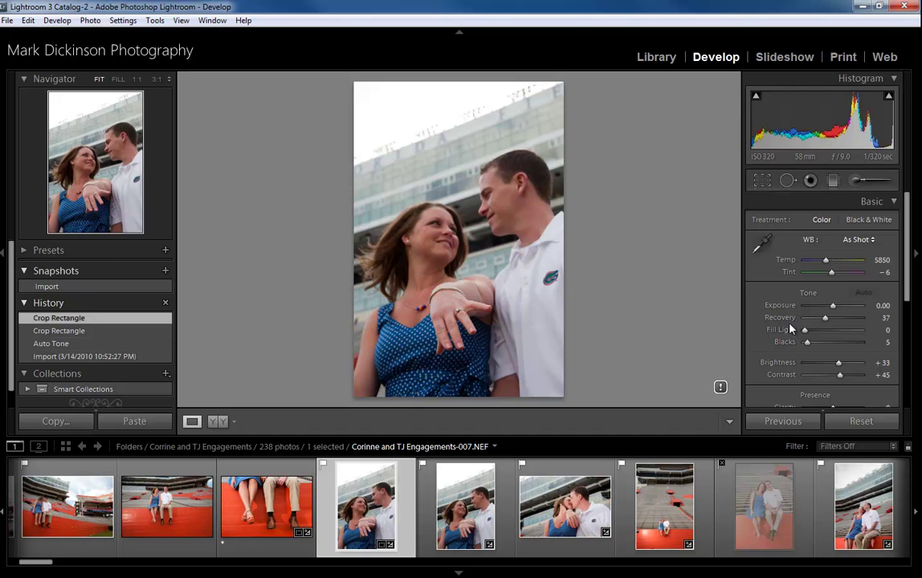
# Step: Try a tighter, 6.29° tilted crop with Constrain To Warp on, then undo both changes
pyautogui.click(762, 180)
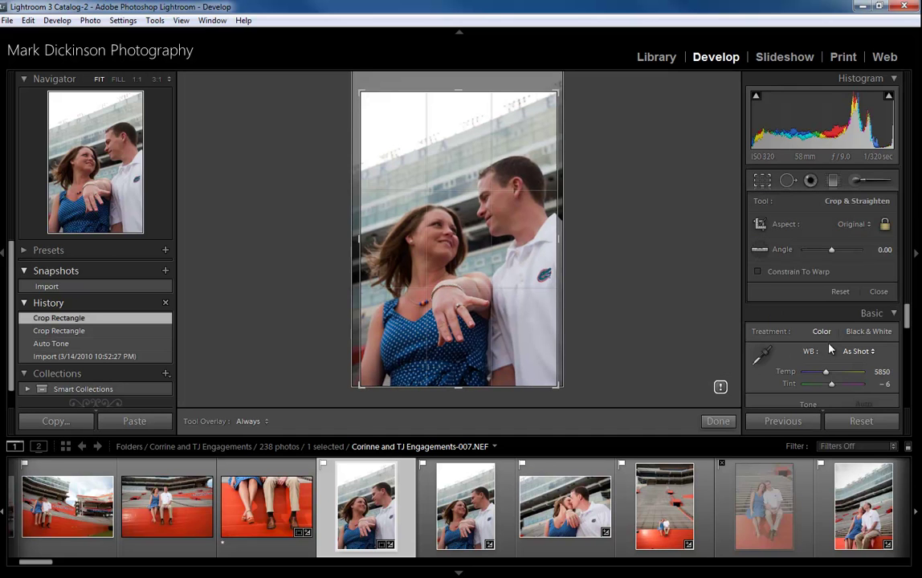
pyautogui.click(759, 272)
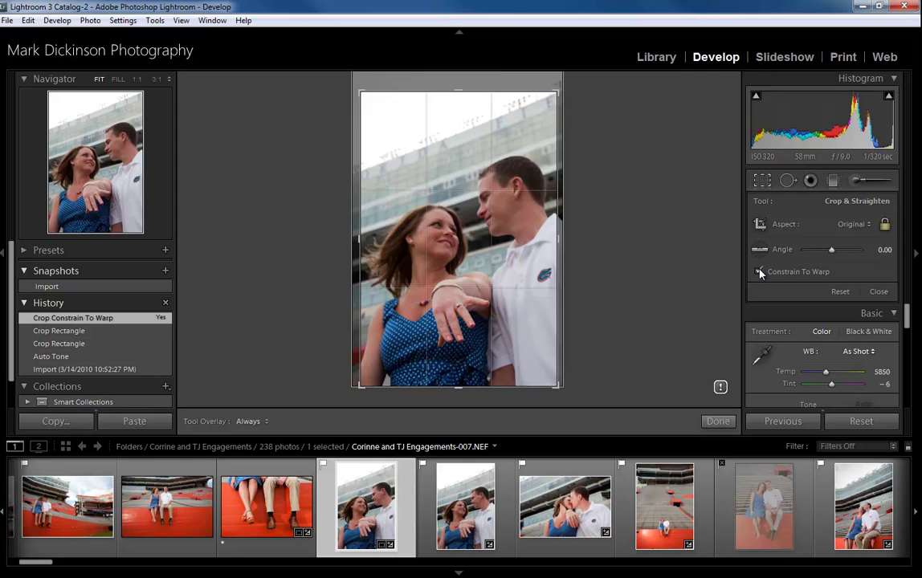
pyautogui.moveTo(457, 94); pyautogui.dragTo(458, 108)
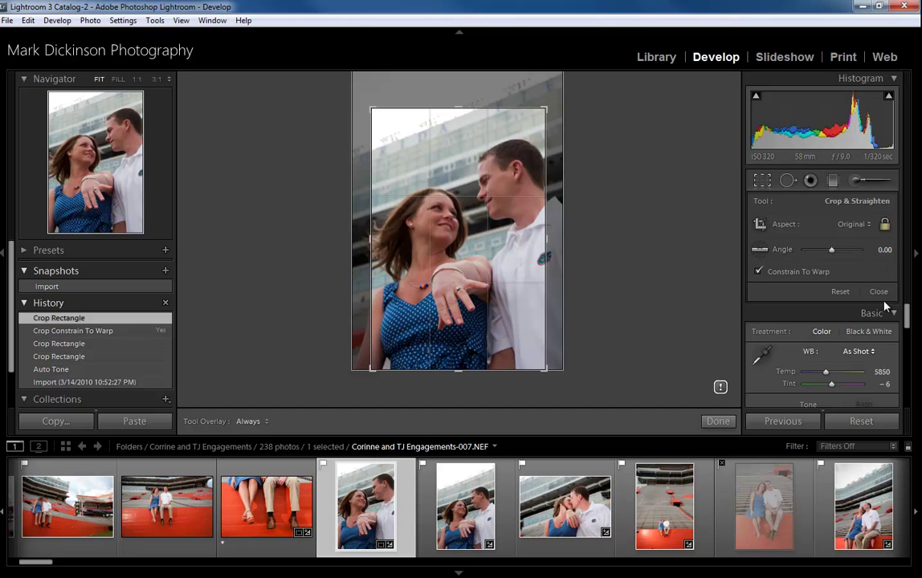
pyautogui.moveTo(372, 106); pyautogui.dragTo(383, 93)
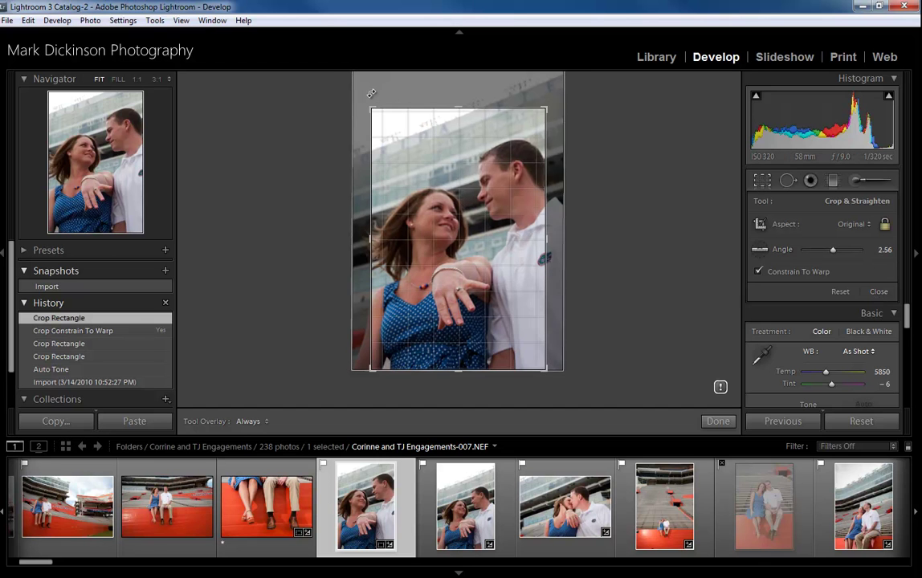
pyautogui.press('Return')
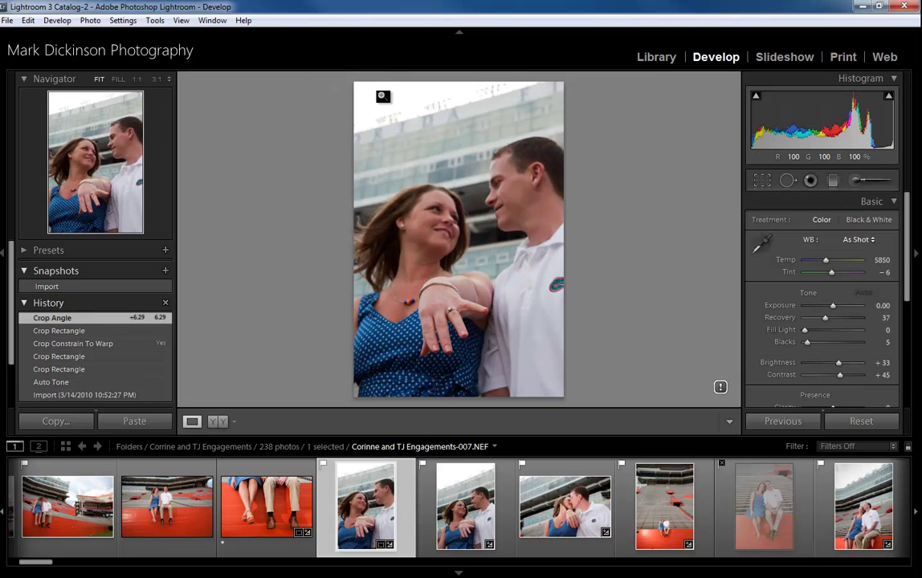
pyautogui.hotkey('ctrl', 'z')
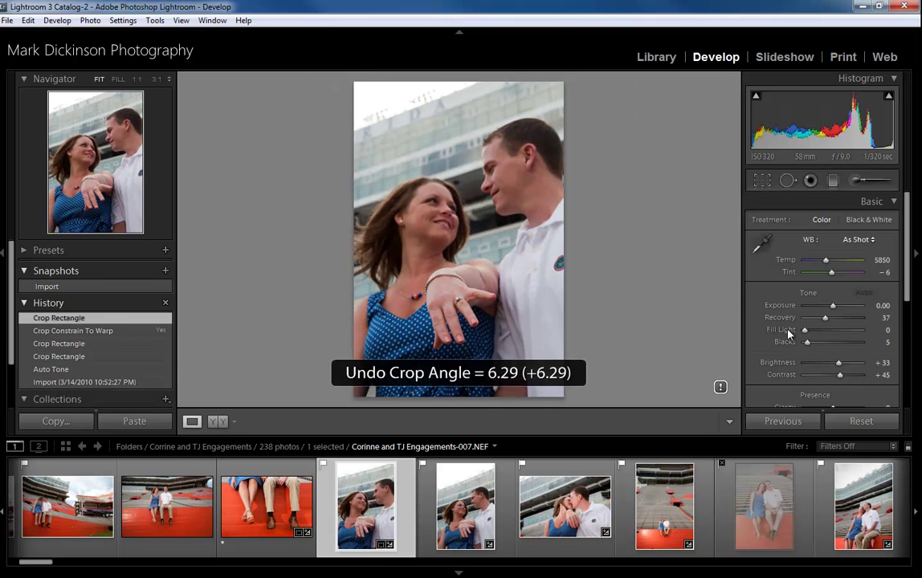
pyautogui.hotkey('ctrl', 'z')
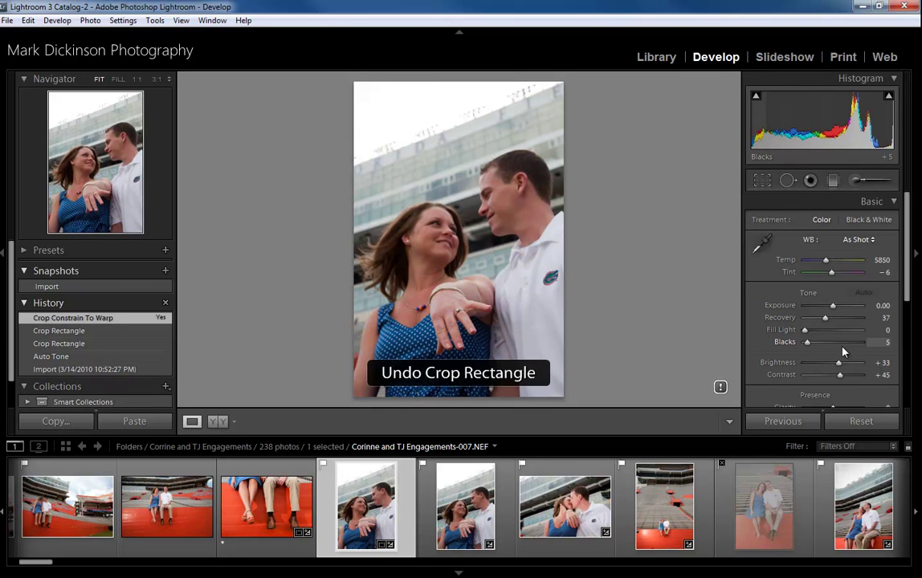
# Step: Expand the Effects panel's post-crop vignetting and grain settings
pyautogui.scroll(-4, 848, 342)
pyautogui.scroll(-2, 852, 333)
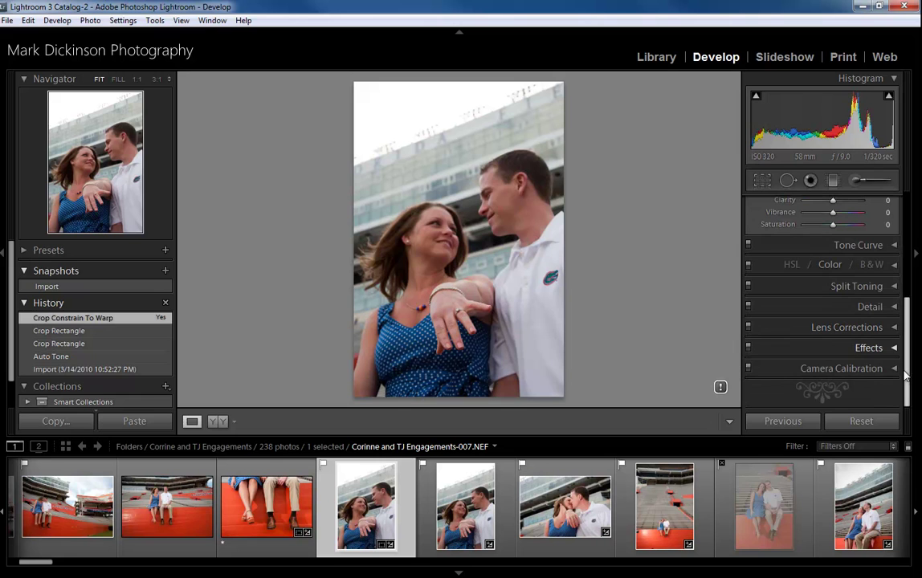
pyautogui.click(894, 349)
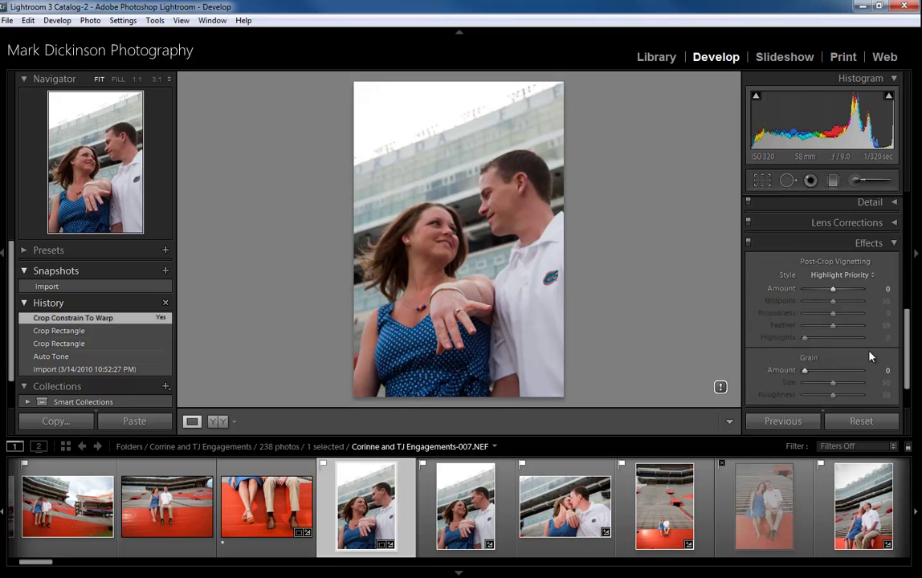
pyautogui.scroll(-2, 871, 356)
pyautogui.scroll(4, 883, 366)
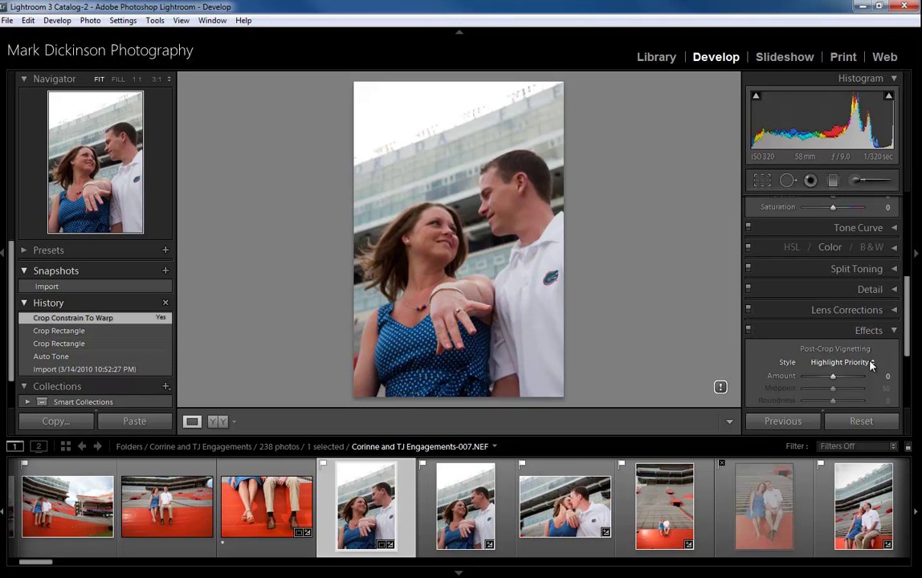
# Step: Enable Nikon lens profile corrections, trying lower distortion before restoring it to 100
pyautogui.click(892, 310)
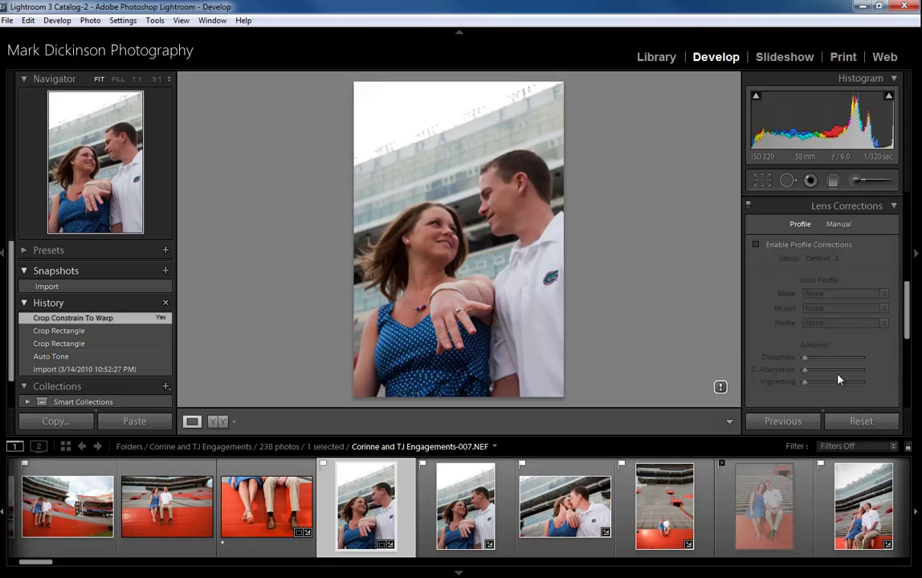
pyautogui.click(755, 244)
pyautogui.moveTo(833, 357)
pyautogui.mouseDown()
pyautogui.moveTo(814, 366)
pyautogui.moveTo(892, 364)
pyautogui.mouseUp()
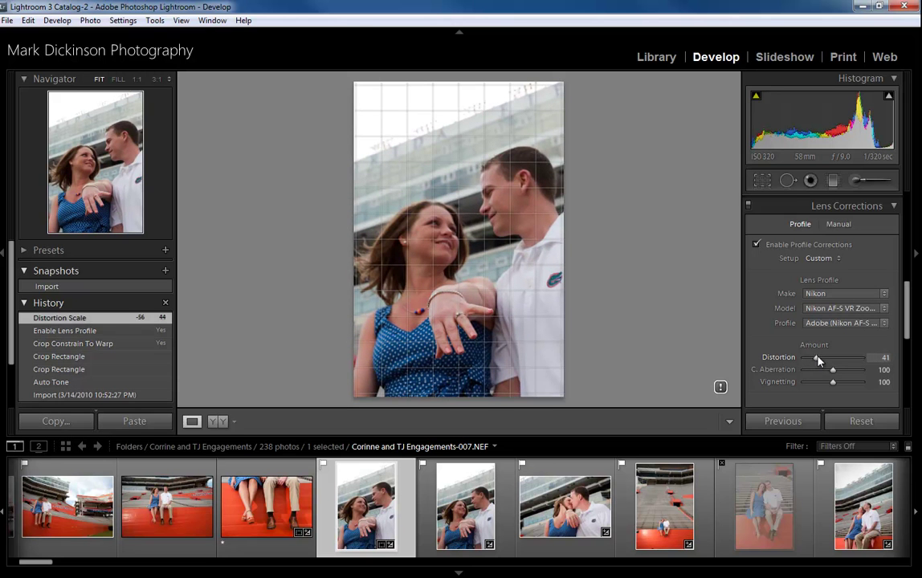
pyautogui.moveTo(819, 361); pyautogui.dragTo(813, 363)
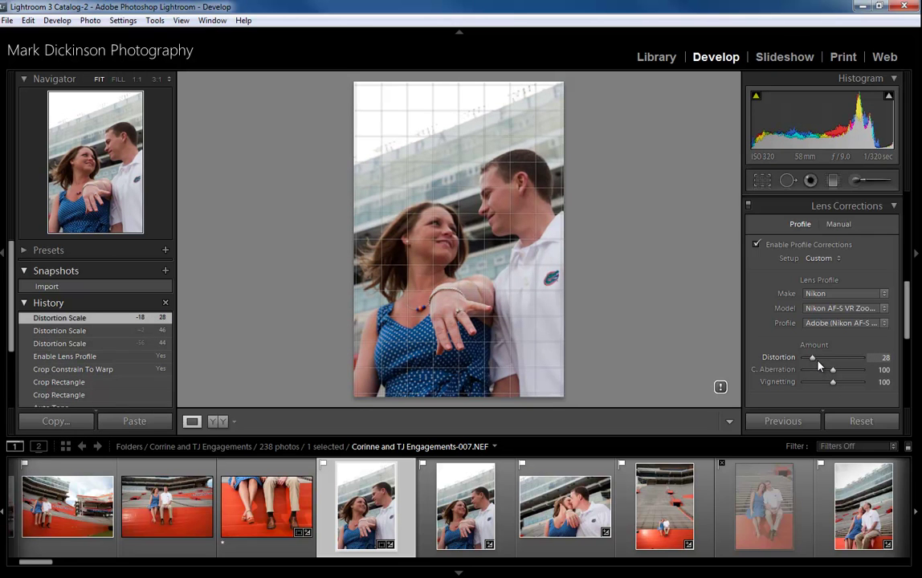
pyautogui.doubleClick(814, 359)
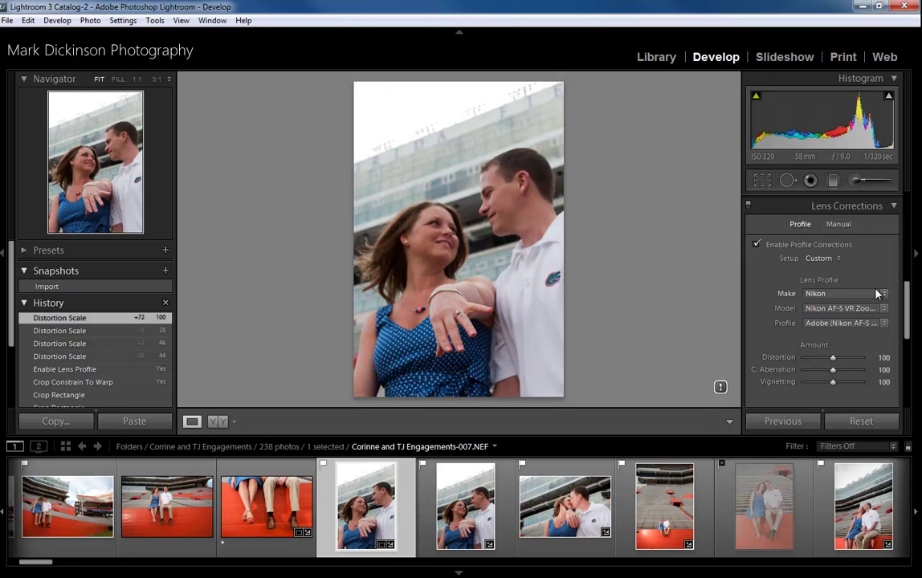
# Step: Expand the Camera Calibration panel and scroll back up the right-side panels
pyautogui.moveTo(906, 305); pyautogui.dragTo(908, 370)
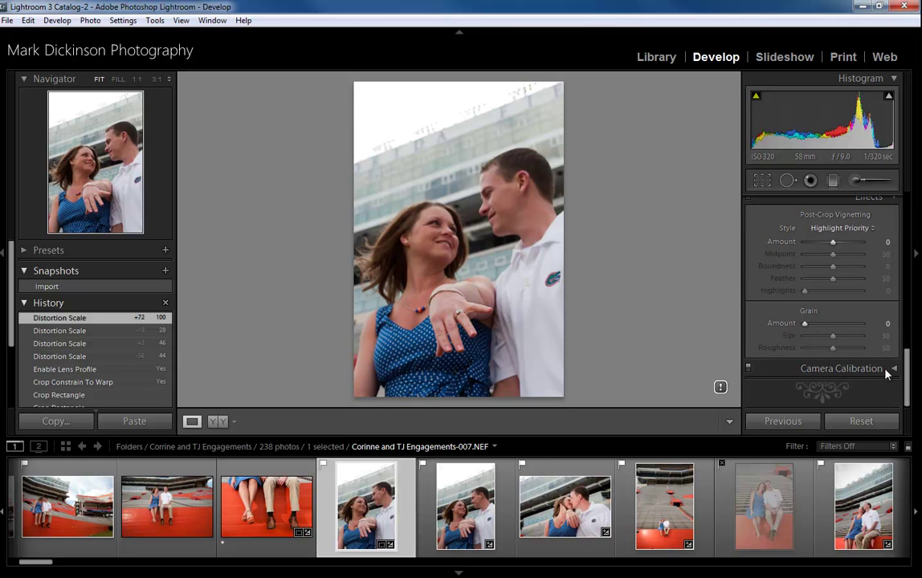
pyautogui.click(854, 371)
pyautogui.scroll(3, 867, 362)
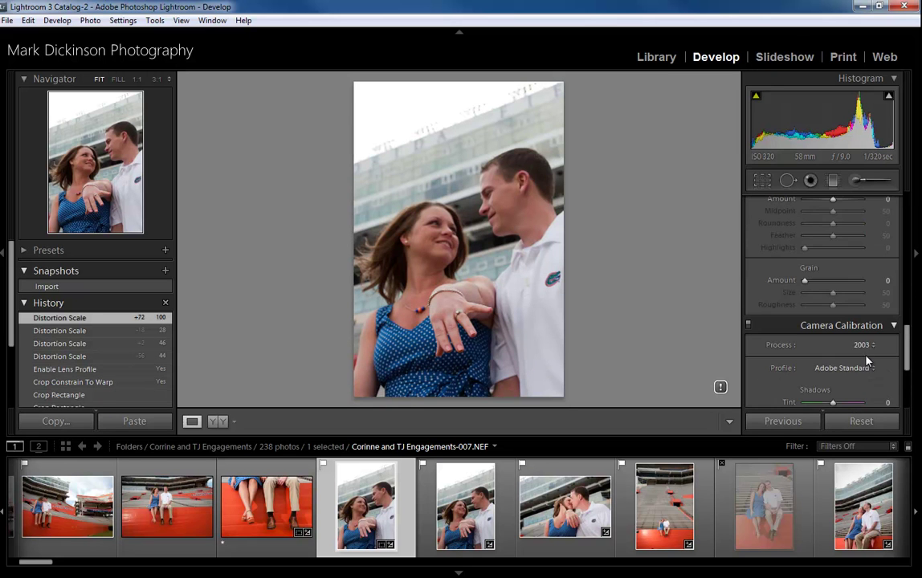
pyautogui.scroll(3, 872, 342)
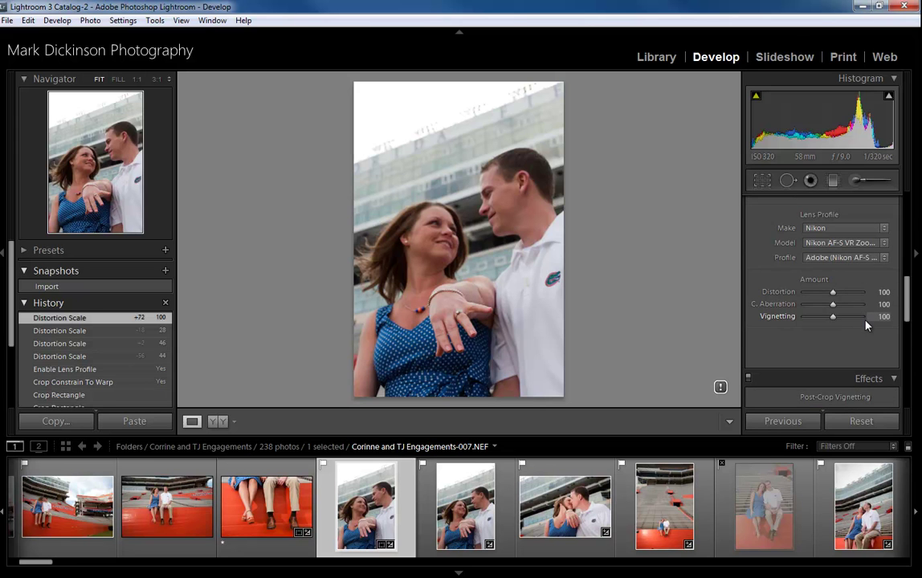
pyautogui.scroll(3, 866, 325)
pyautogui.scroll(3, 866, 325)
pyautogui.scroll(2, 866, 324)
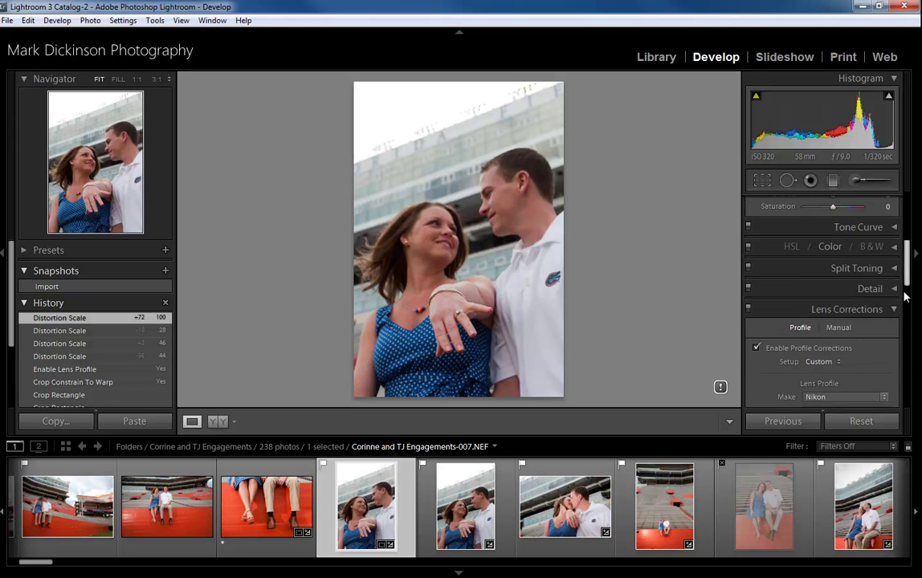
pyautogui.scroll(-4, 903, 295)
pyautogui.scroll(1, 906, 297)
pyautogui.scroll(2, 907, 297)
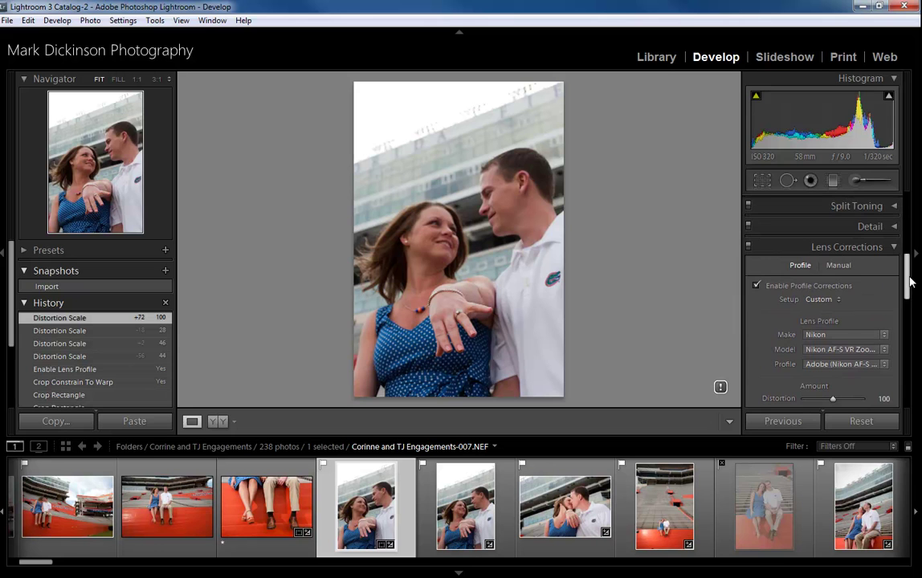
# Step: On the Manual lens corrections tab, try distortion and vertical perspective, resetting both to zero
pyautogui.click(836, 266)
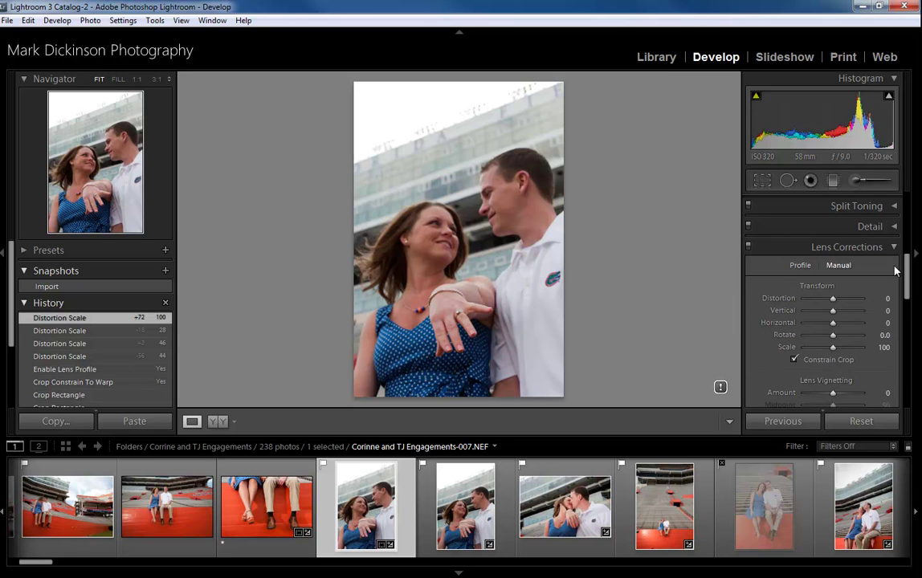
pyautogui.click(834, 306)
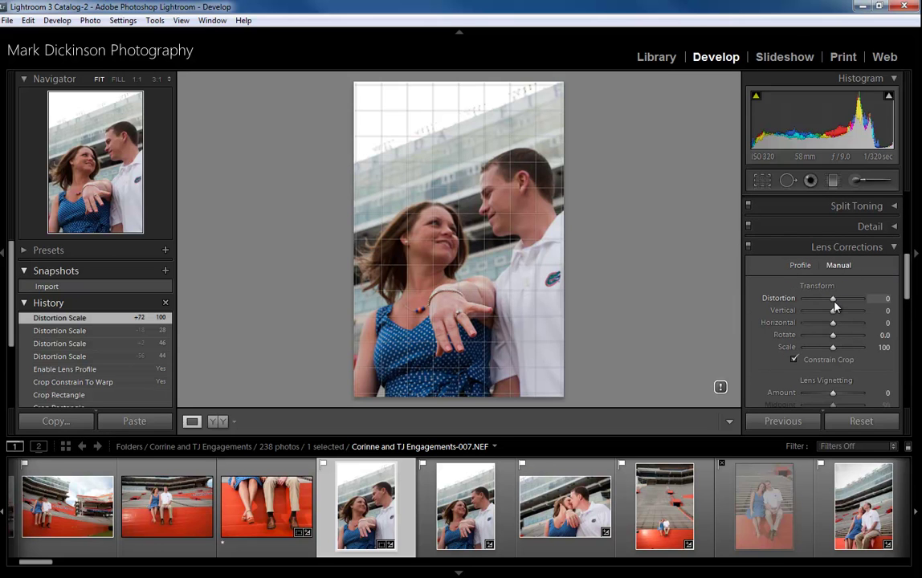
pyautogui.moveTo(830, 306)
pyautogui.mouseDown()
pyautogui.moveTo(817, 305)
pyautogui.moveTo(827, 303)
pyautogui.moveTo(833, 319)
pyautogui.moveTo(816, 312)
pyautogui.mouseUp()
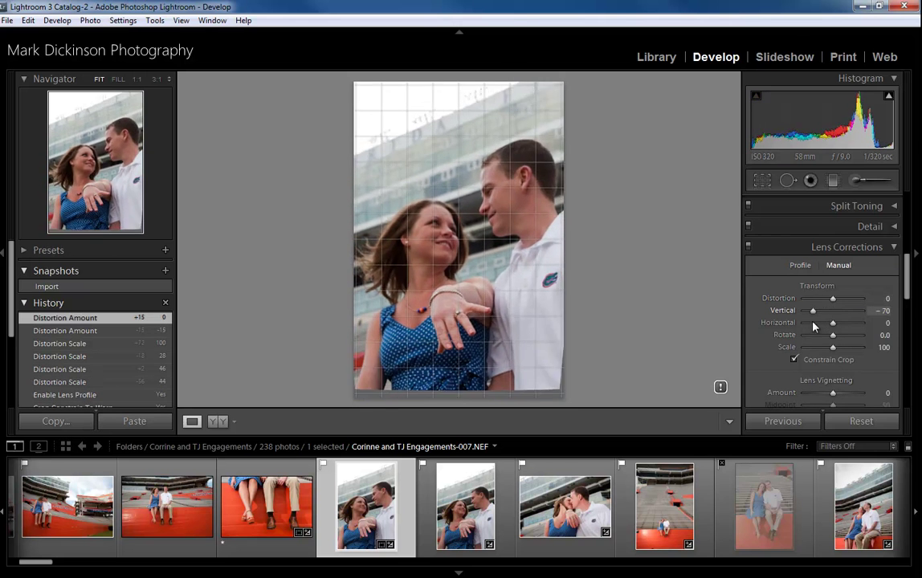
pyautogui.press('Up')
pyautogui.press('Up')
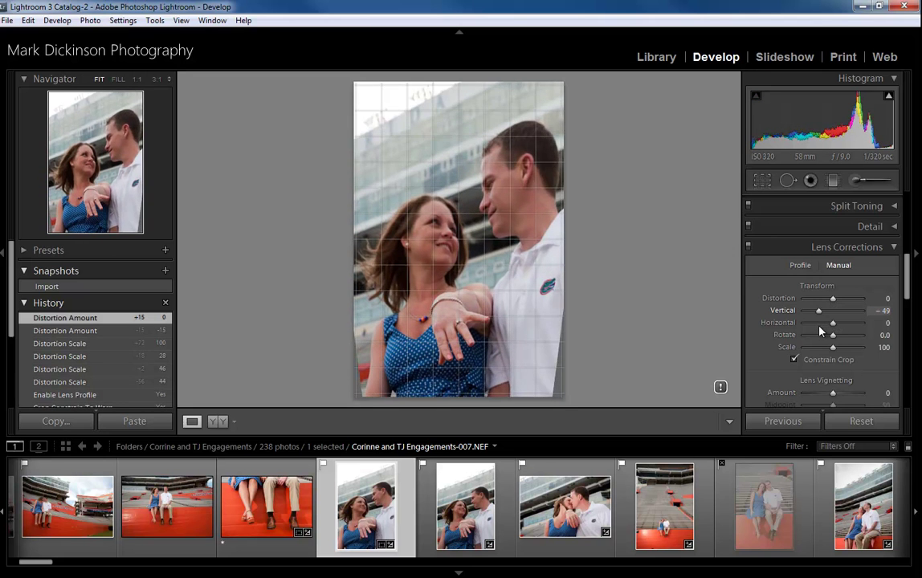
pyautogui.moveTo(818, 312); pyautogui.dragTo(817, 312)
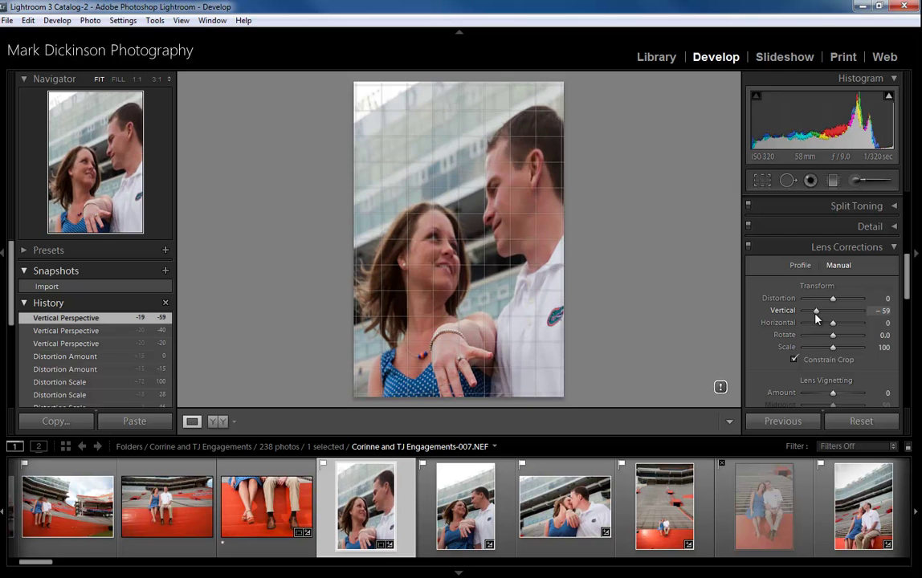
pyautogui.doubleClick(817, 313)
# Step: Push horizontal perspective to maximum and rotate -10° then +10°, resetting each to zero
pyautogui.moveTo(833, 322); pyautogui.dragTo(876, 326)
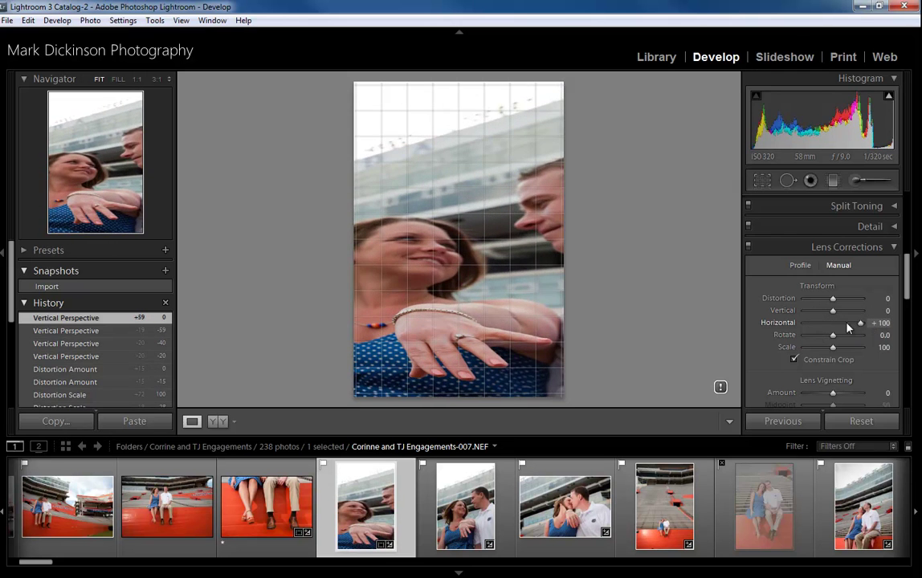
pyautogui.doubleClick(777, 322)
pyautogui.moveTo(832, 335); pyautogui.dragTo(803, 347)
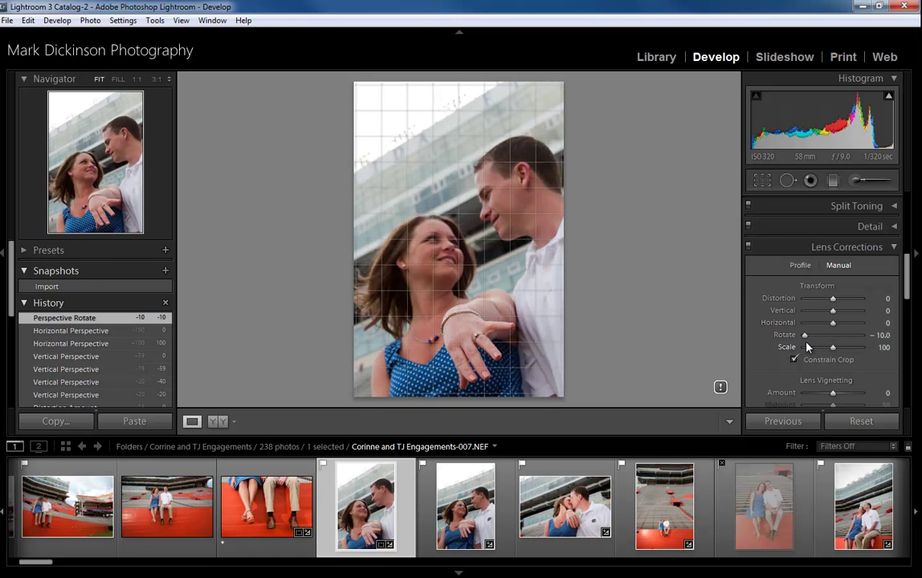
pyautogui.moveTo(833, 335); pyautogui.dragTo(874, 339)
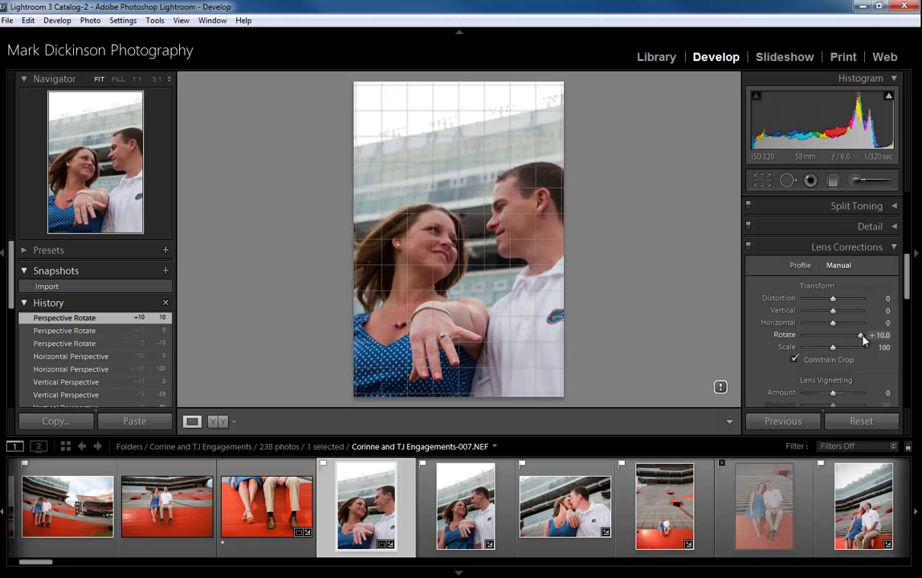
pyautogui.doubleClick(863, 337)
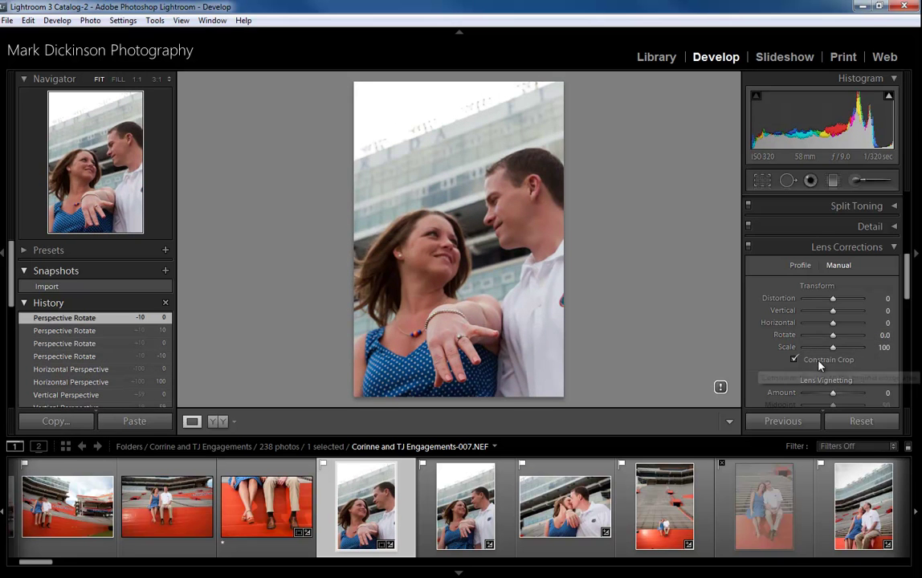
# Step: Reset the ring portrait's crop in Crop & Straighten and exit crop mode
pyautogui.scroll(10, 820, 366)
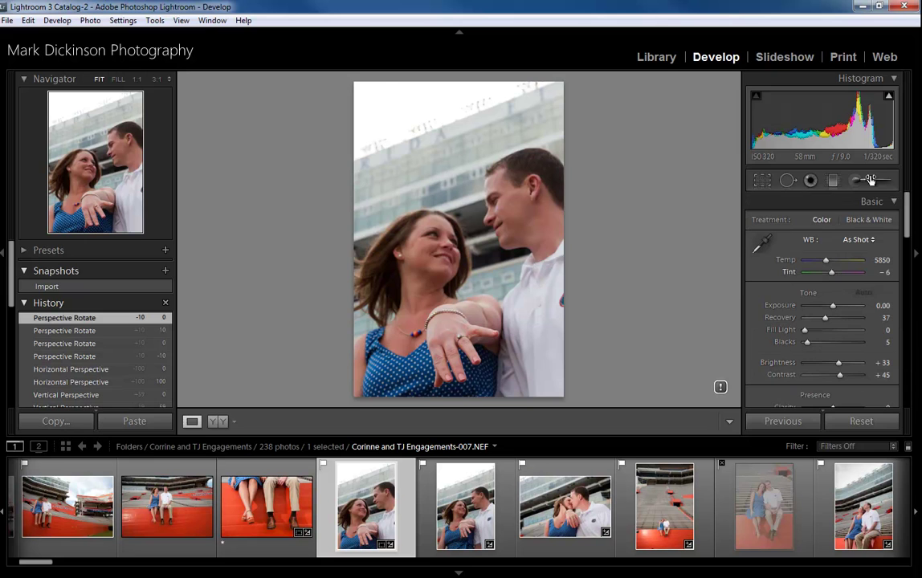
pyautogui.click(763, 180)
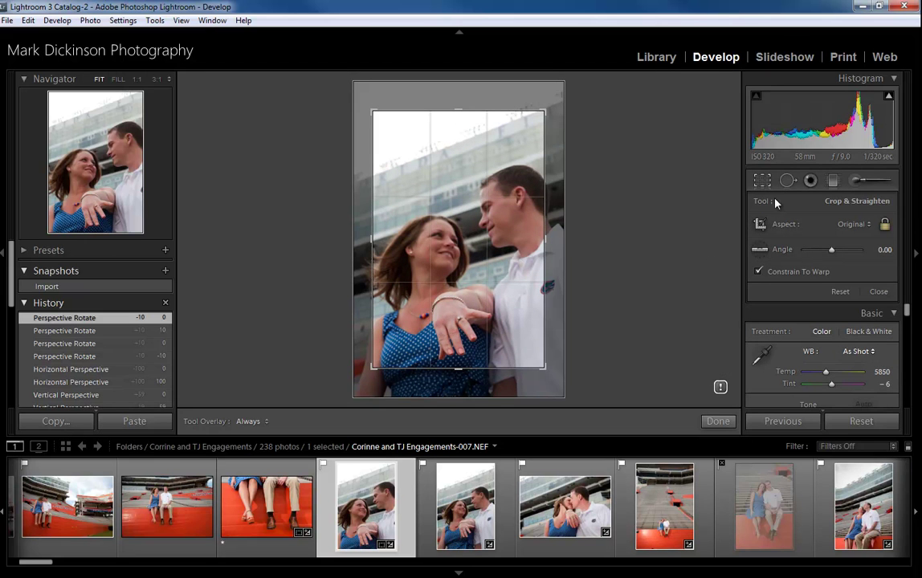
pyautogui.click(840, 293)
pyautogui.press('r')
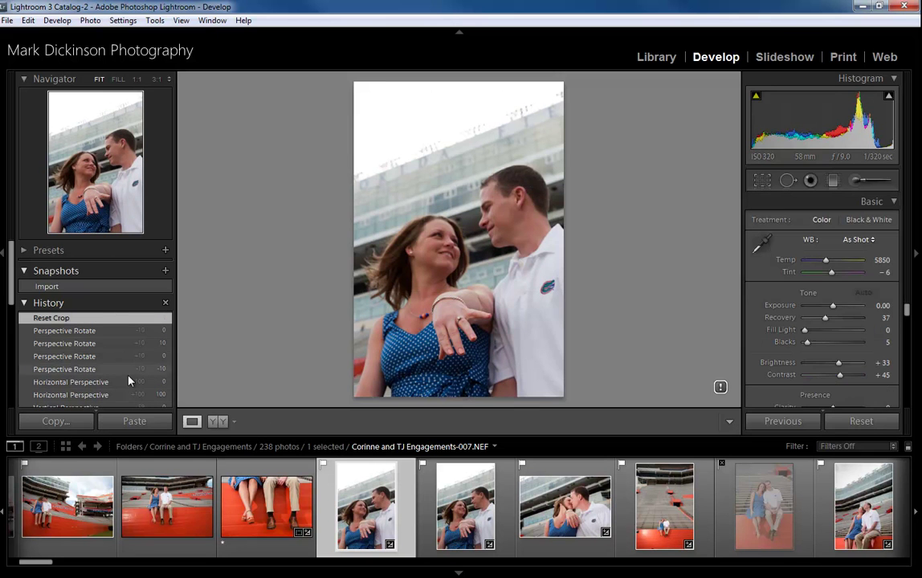
# Step: Update the portrait to the 2010 process version, then select the couple-in-stadium-seats photo
pyautogui.click(721, 388)
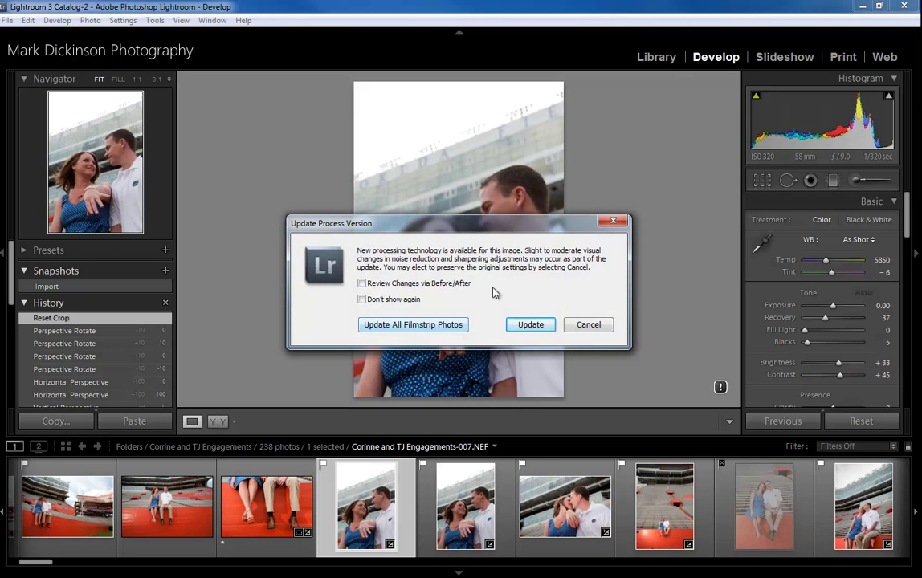
pyautogui.click(529, 325)
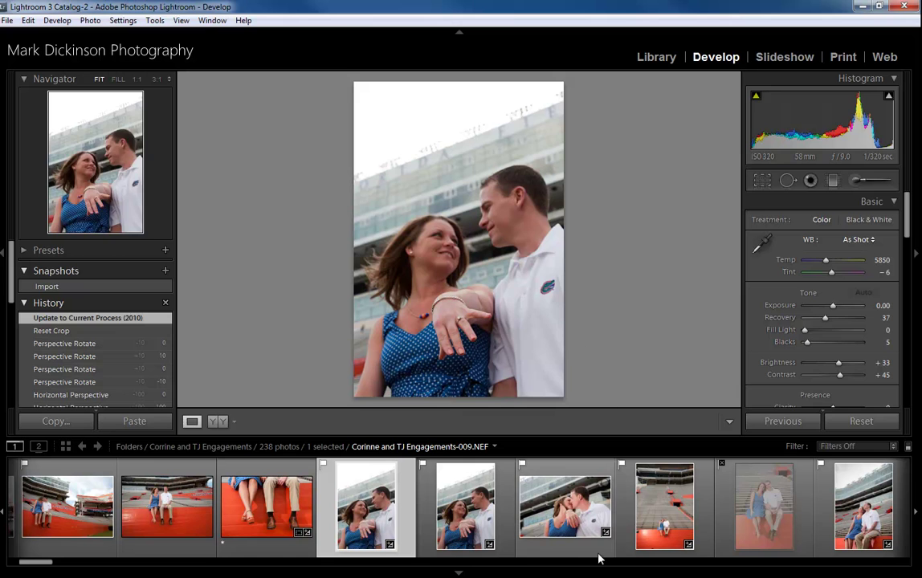
pyautogui.click(664, 493)
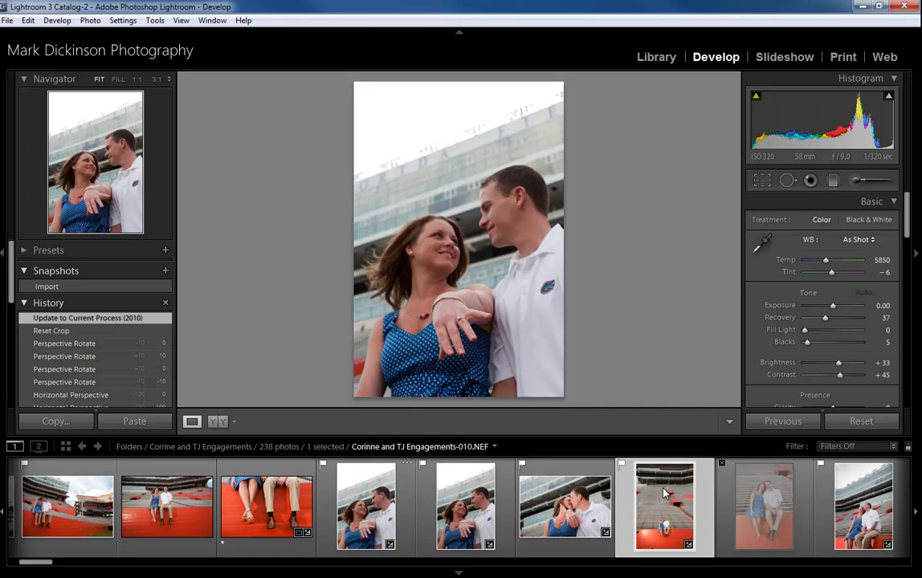